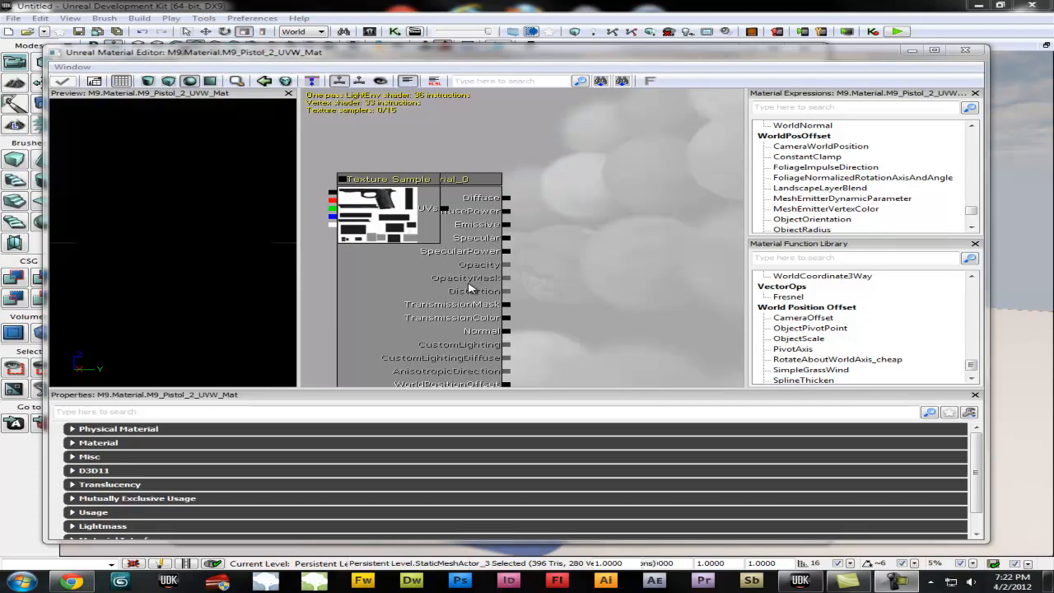
- Close the material editor and show all assets of the M9 package in the Content Browser
left_click_drag(646, 306, 604, 301)
scroll(603, 301, "down", 1)
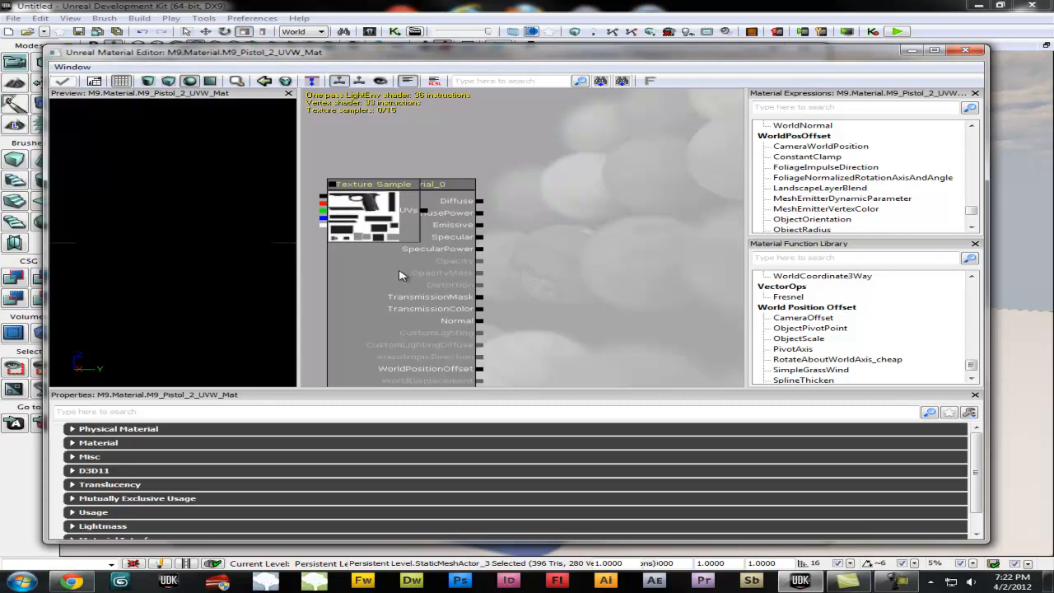
left_click(965, 50)
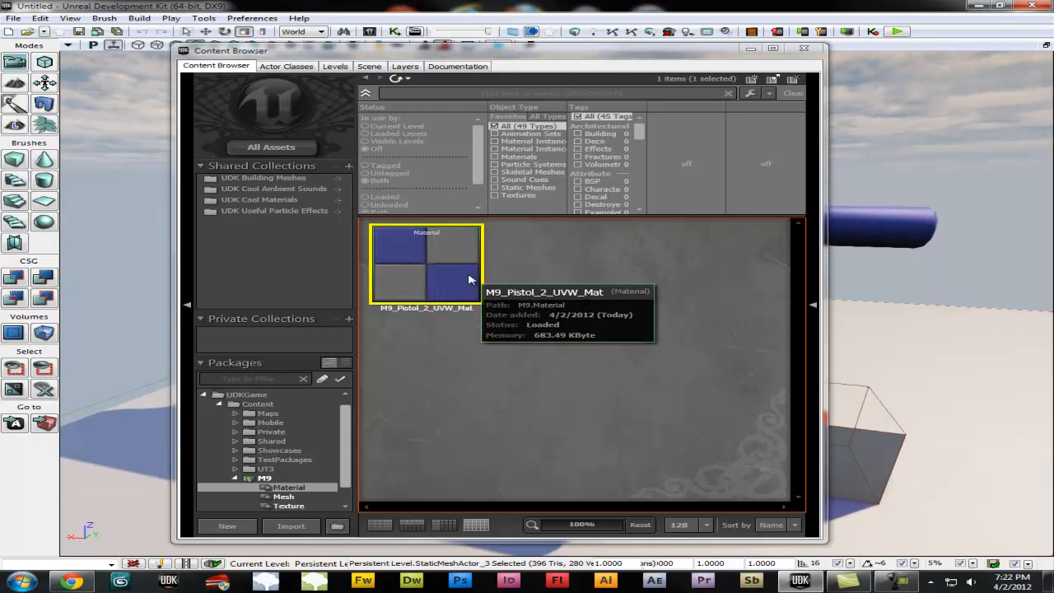
left_click(292, 507)
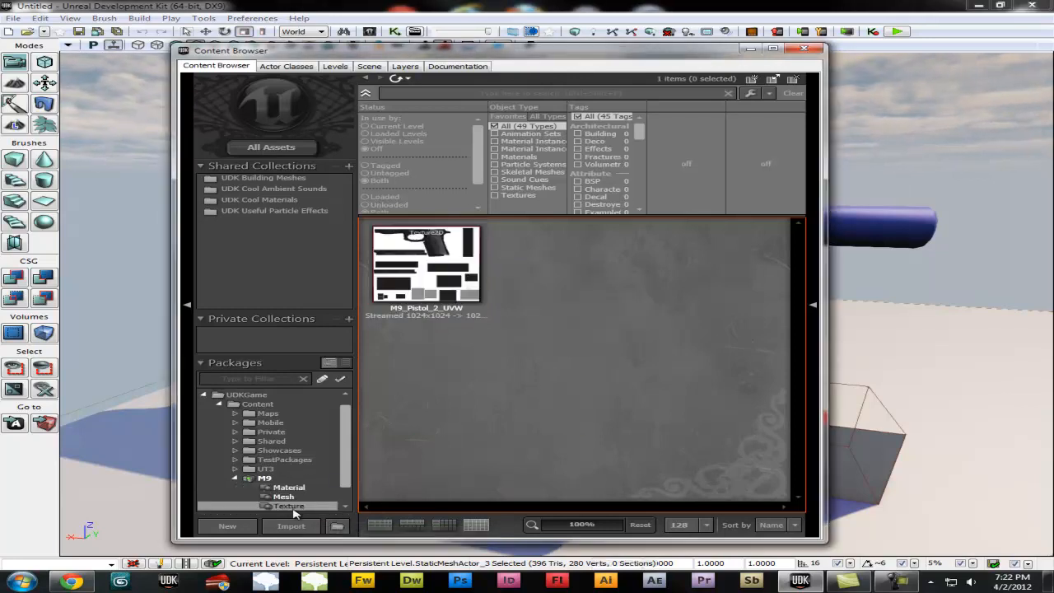
right_click(458, 288)
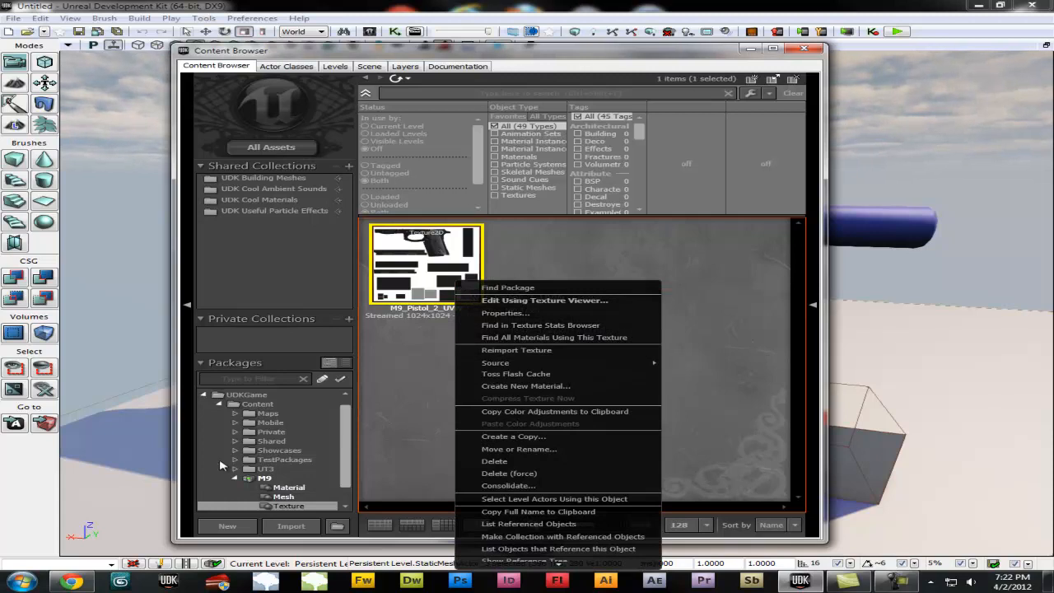
left_click(264, 477)
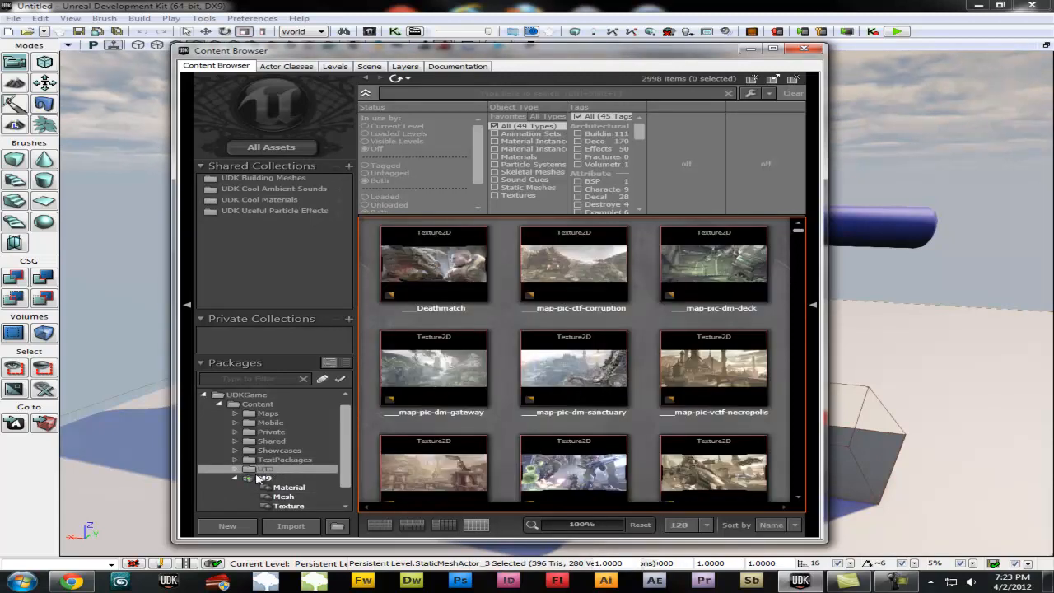
- Open the M9_Pistol_2_UVW_Mat material for editing
mouse_move(564, 268)
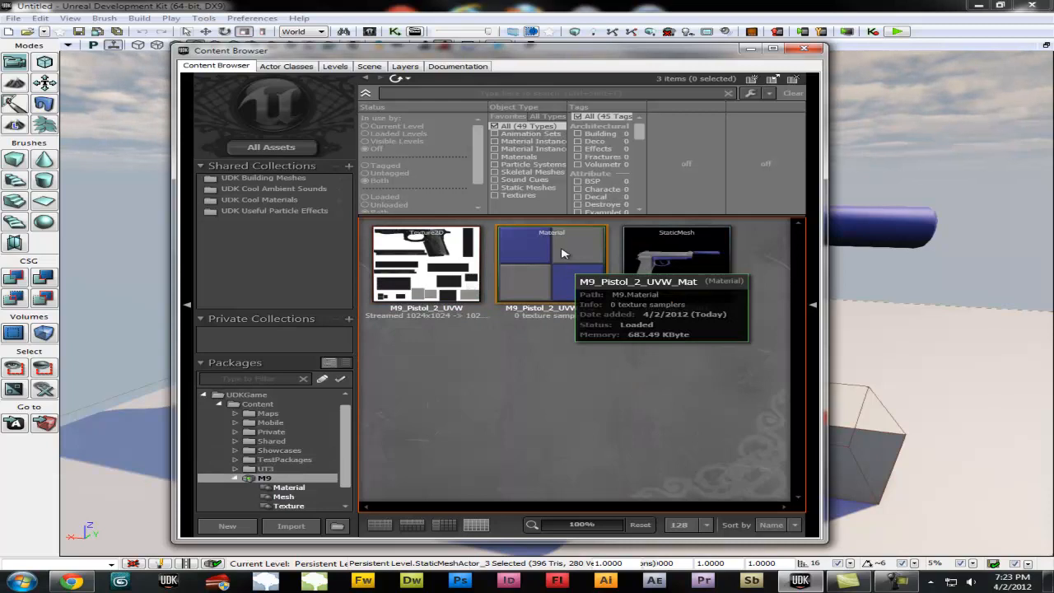
left_click(555, 275)
double_click(555, 275)
left_click_drag(588, 178, 623, 249)
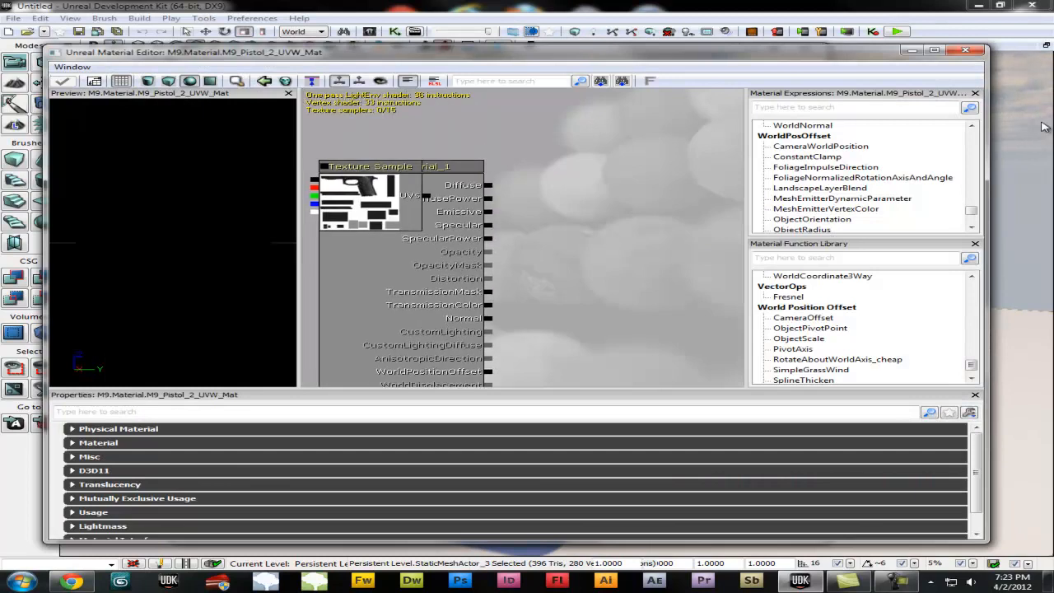
- Hide the Material Expressions list and the Material Function Library, and maximize the material editor window
left_click(975, 93)
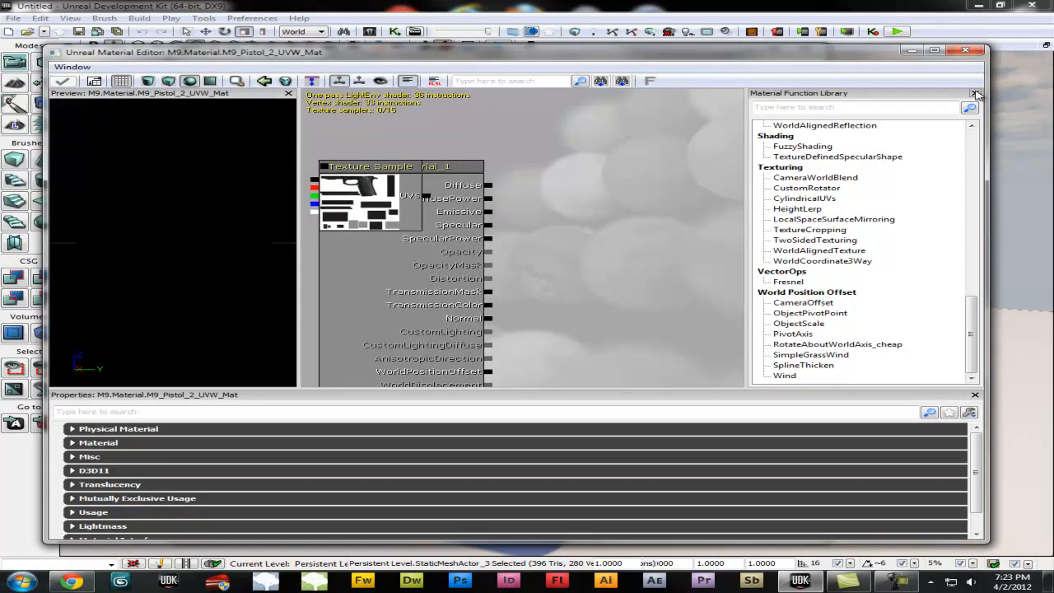
left_click(976, 94)
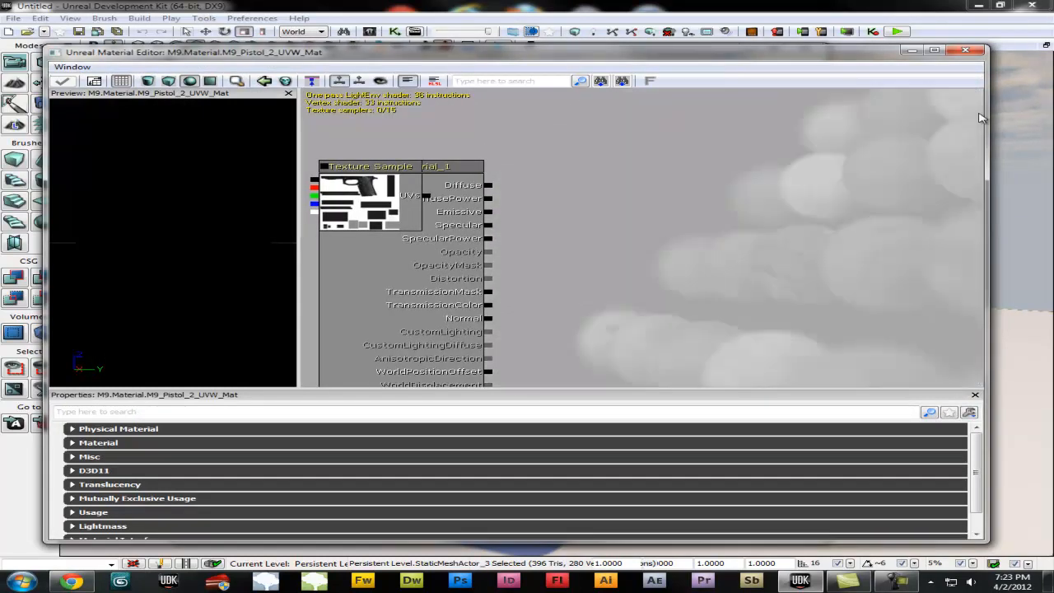
left_click(935, 52)
- Move the Texture Sample node clear of the PreviewMaterial node and connect its combined colour output to Diffuse
left_click_drag(535, 178, 528, 233)
scroll(389, 239, "down", 3)
scroll(400, 240, "down", 2)
scroll(494, 232, "up", 1)
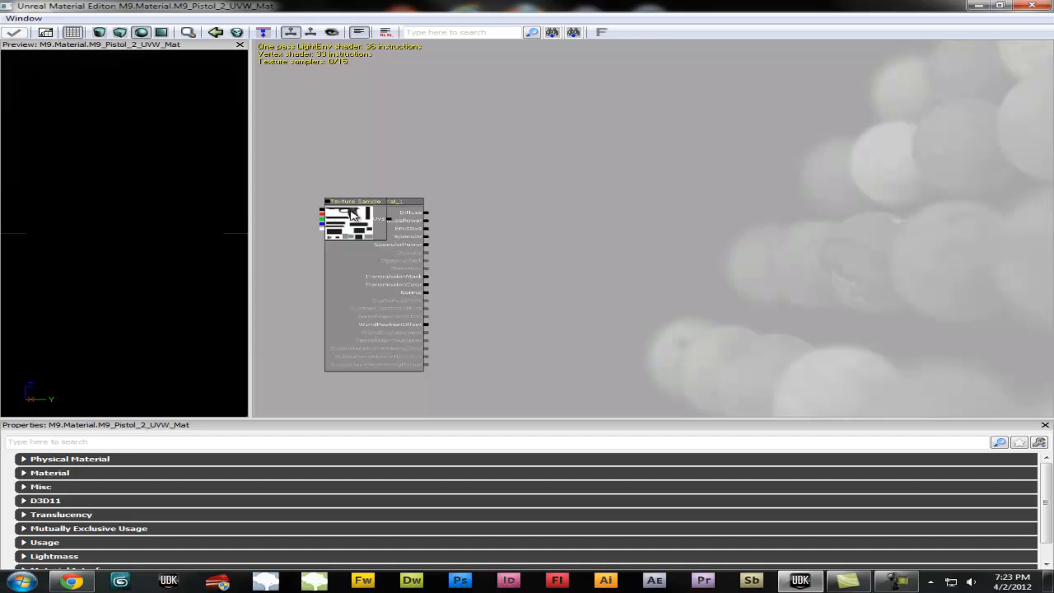
left_click_drag(362, 214, 320, 109)
scroll(320, 109, "up", 1)
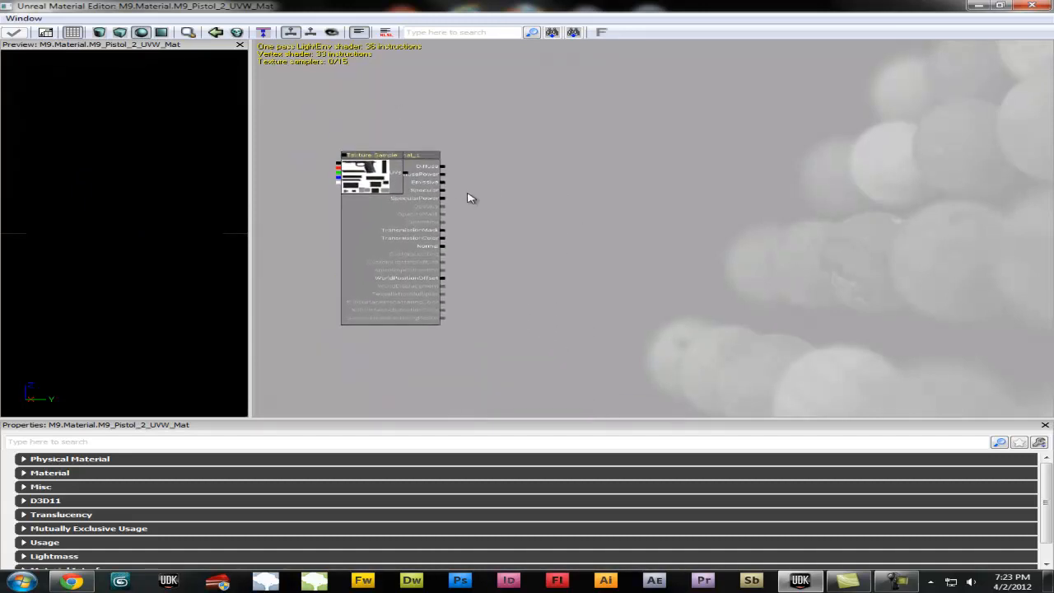
scroll(517, 277, "up", 2)
left_click_drag(512, 282, 512, 278)
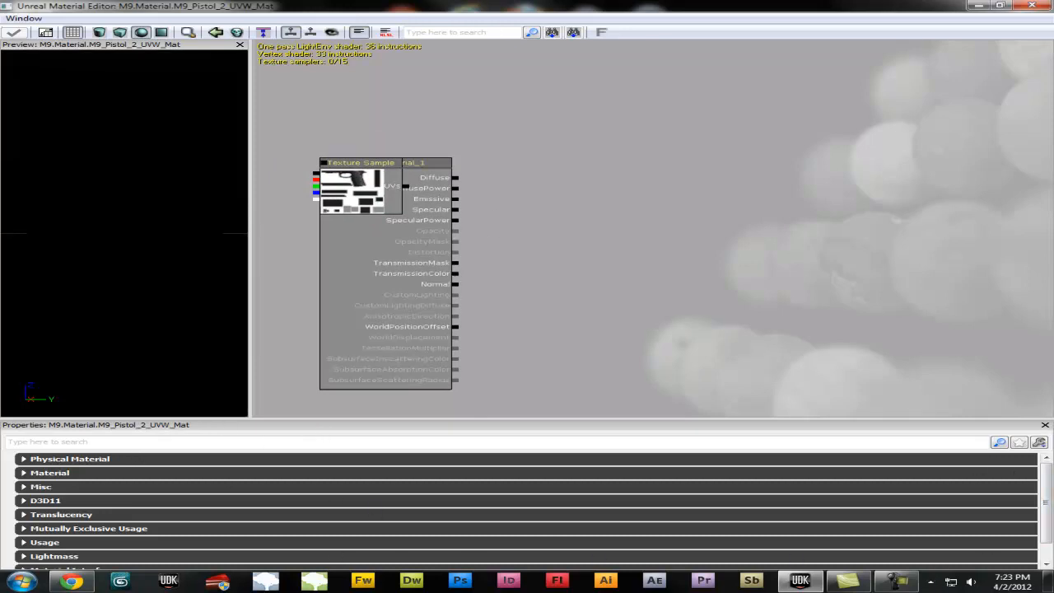
mouse_move(1050, 468)
left_mouse_down()
mouse_move(1049, 489)
mouse_move(1051, 466)
left_mouse_up()
left_click_drag(371, 194, 396, 195)
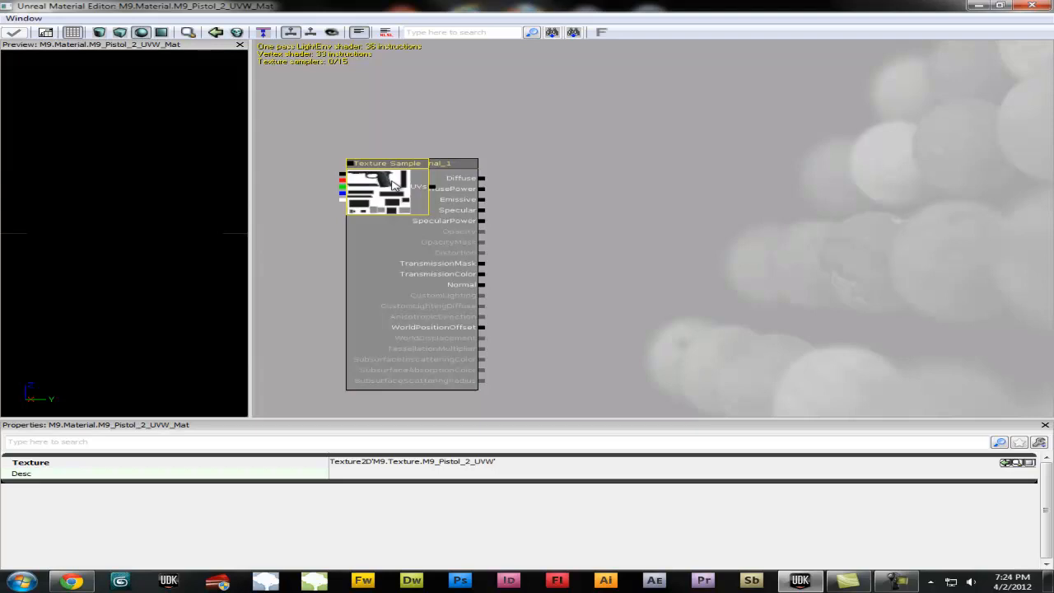
left_click_drag(394, 183, 585, 190)
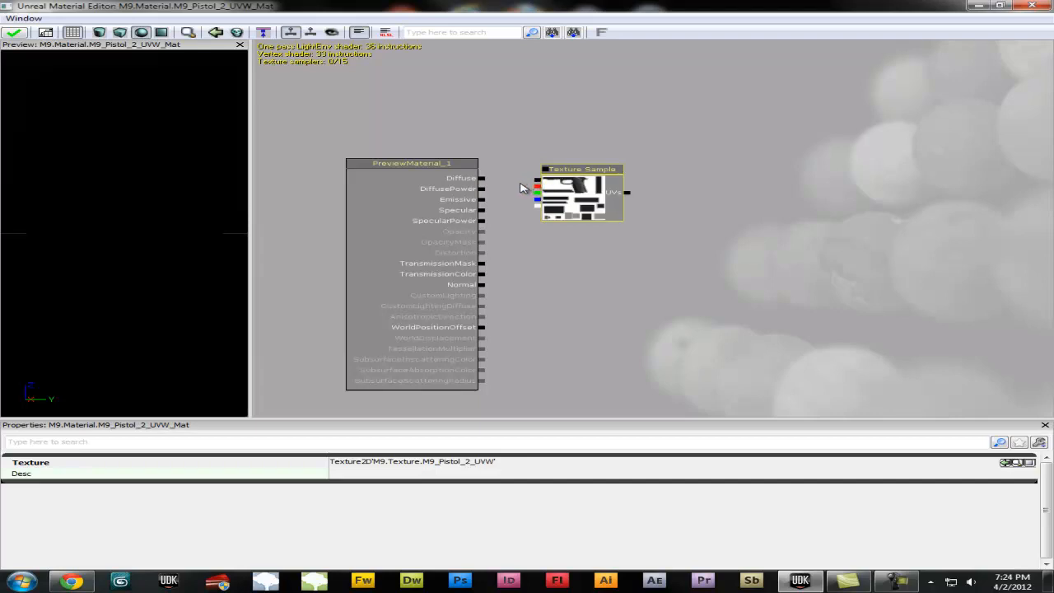
left_click_drag(540, 183, 483, 179)
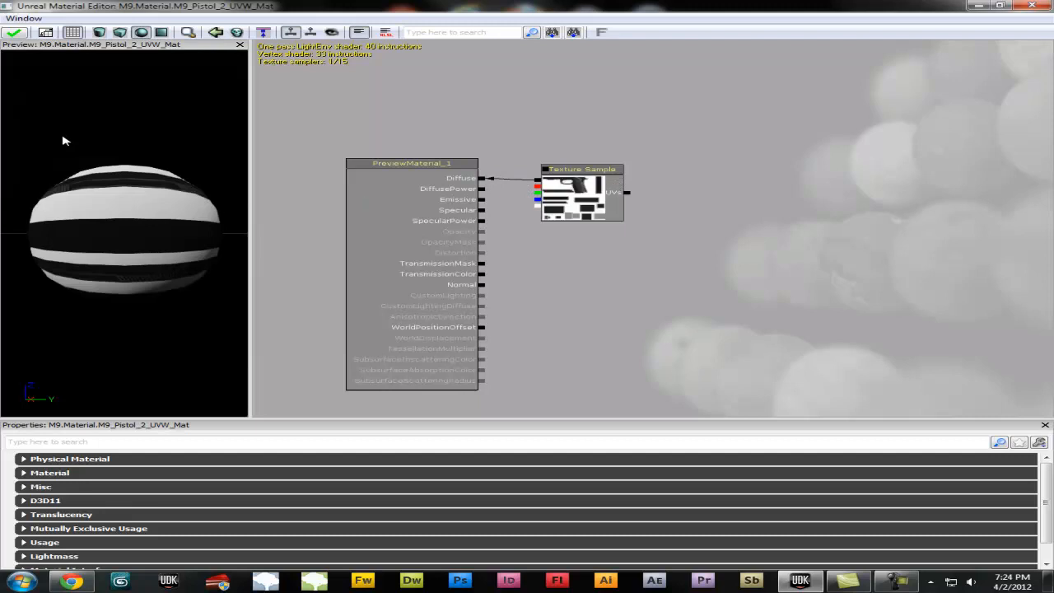
- Preview the material on a plane instead of the sphere and examine the pistol texture on it
mouse_move(81, 191)
right_mouse_down()
mouse_move(77, 235)
mouse_move(114, 262)
mouse_move(70, 179)
right_mouse_up()
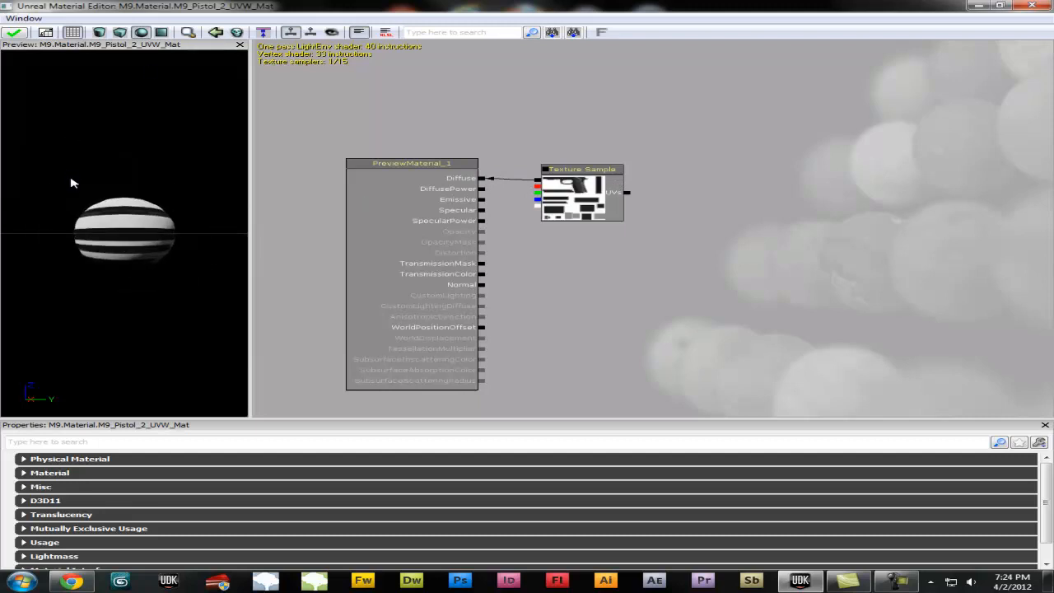
left_click_drag(70, 183, 158, 241)
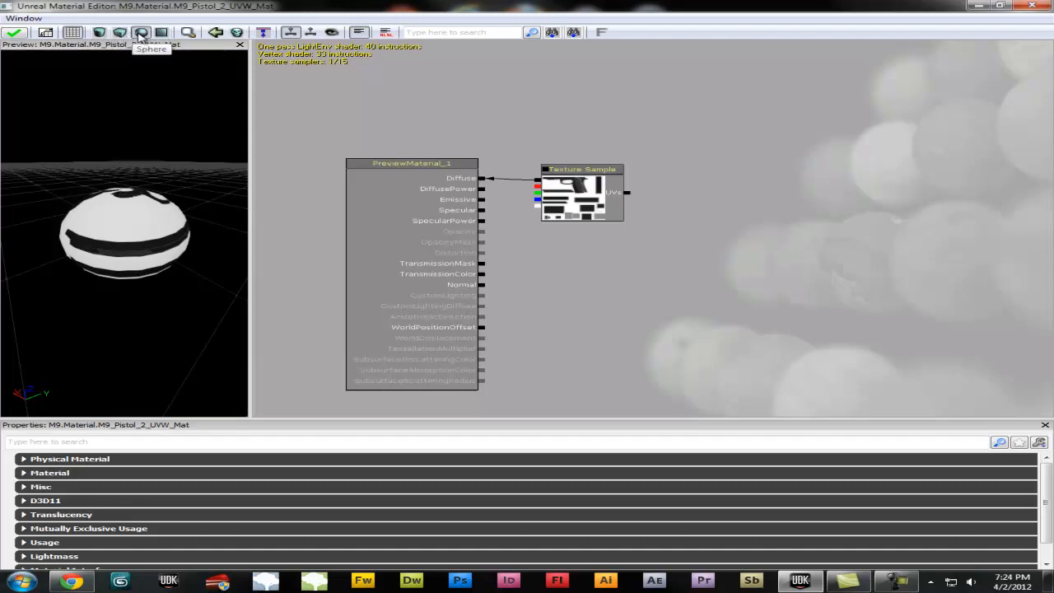
left_click(157, 35)
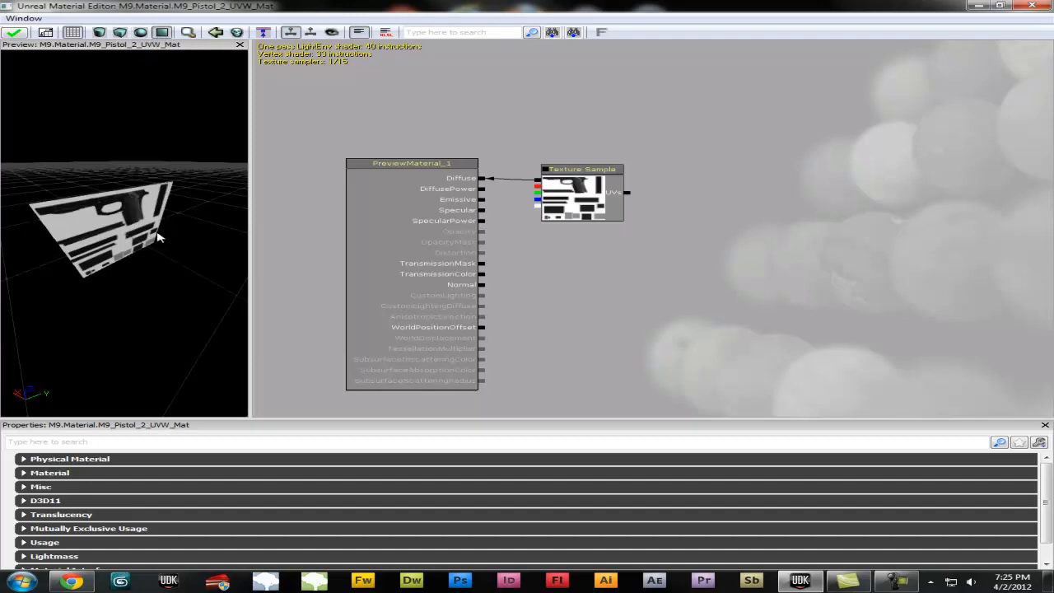
scroll(136, 205, "up", 5)
right_click_drag(92, 180, 111, 203)
left_click_drag(153, 229, 72, 198)
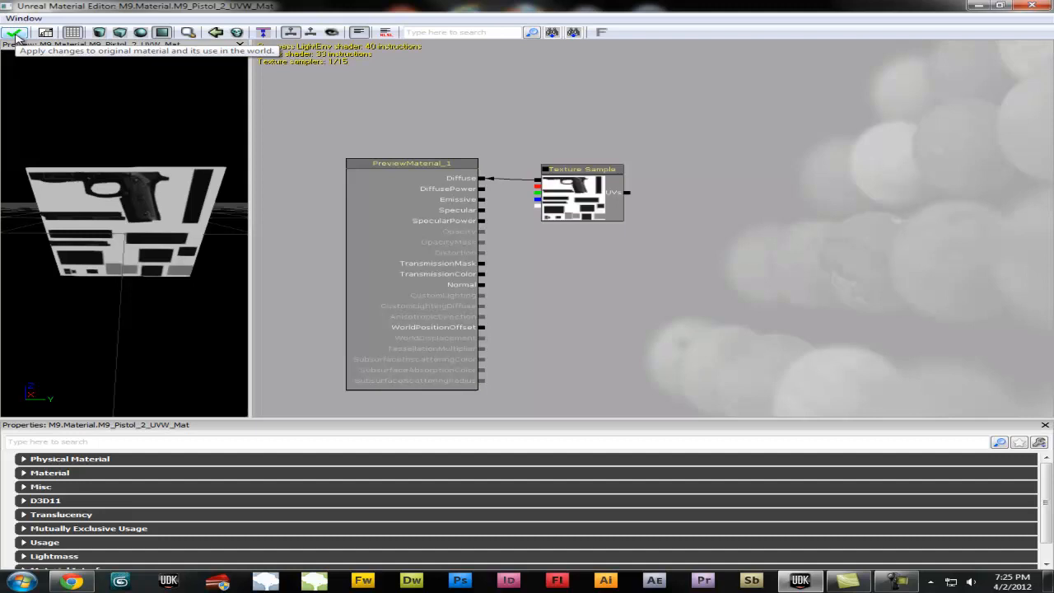
- Apply the changes to the original material and close the material editor
left_click(14, 35)
left_click(14, 37)
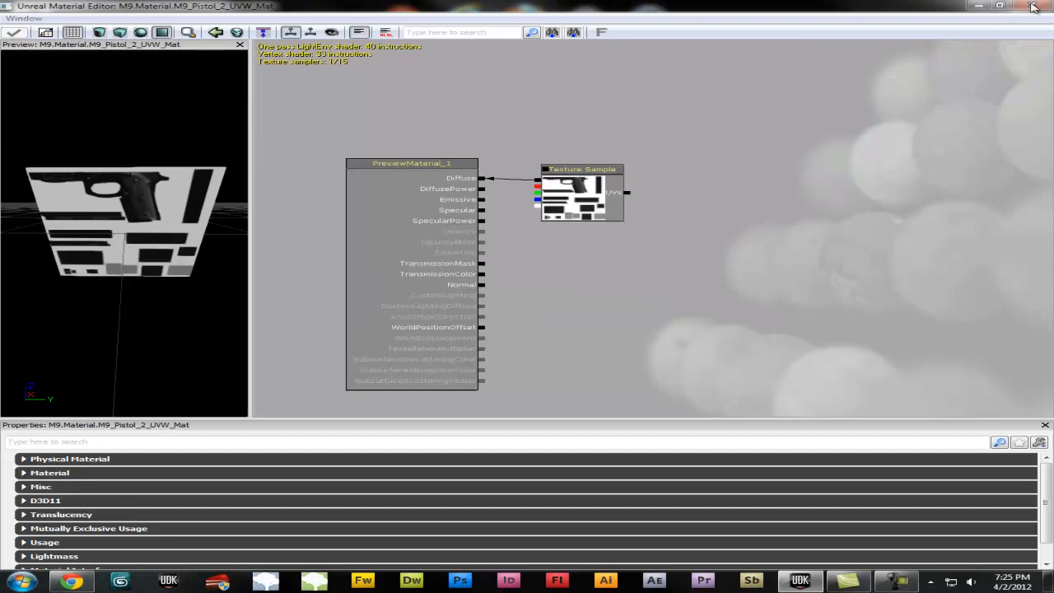
left_click(999, 5)
left_click(1003, 24)
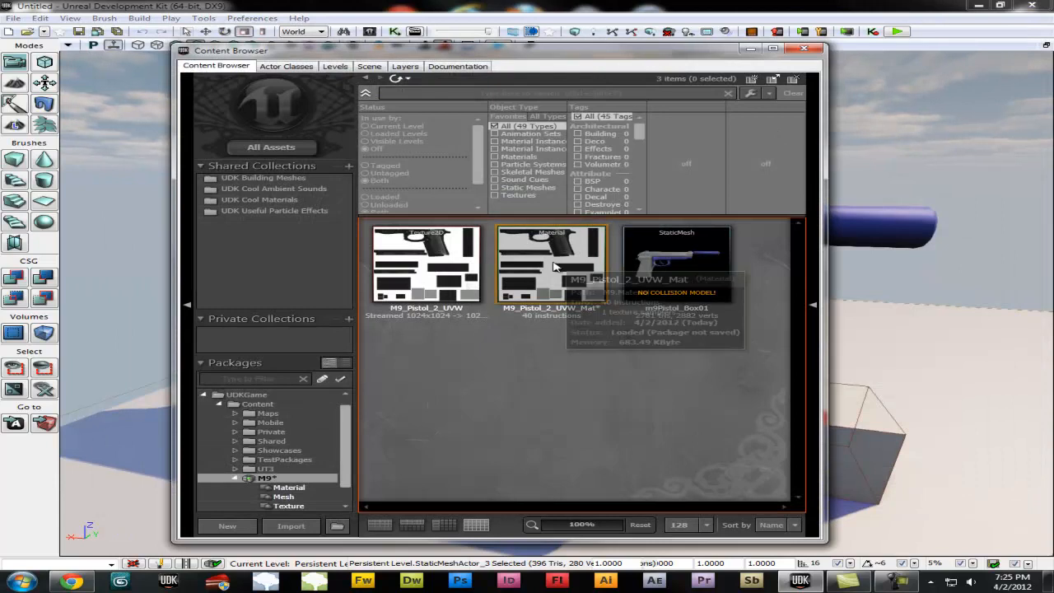
- Select the M9_Pistol_2_UVW_Mat material and move the Content Browser aside to uncover the pistol in the level
left_click(541, 257)
left_click(450, 260)
left_click(569, 270)
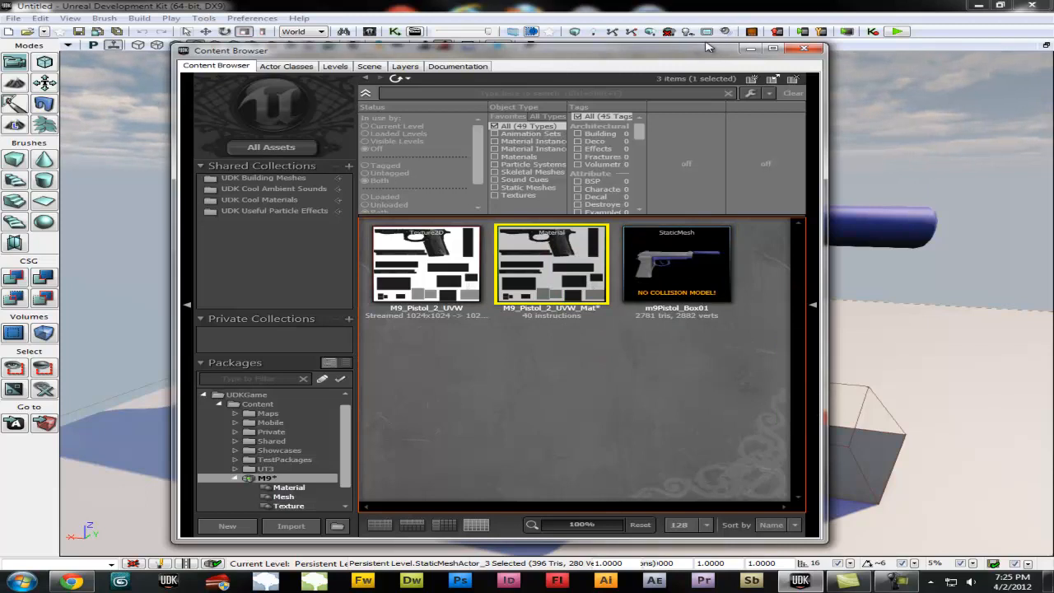
left_click_drag(698, 55, 289, 31)
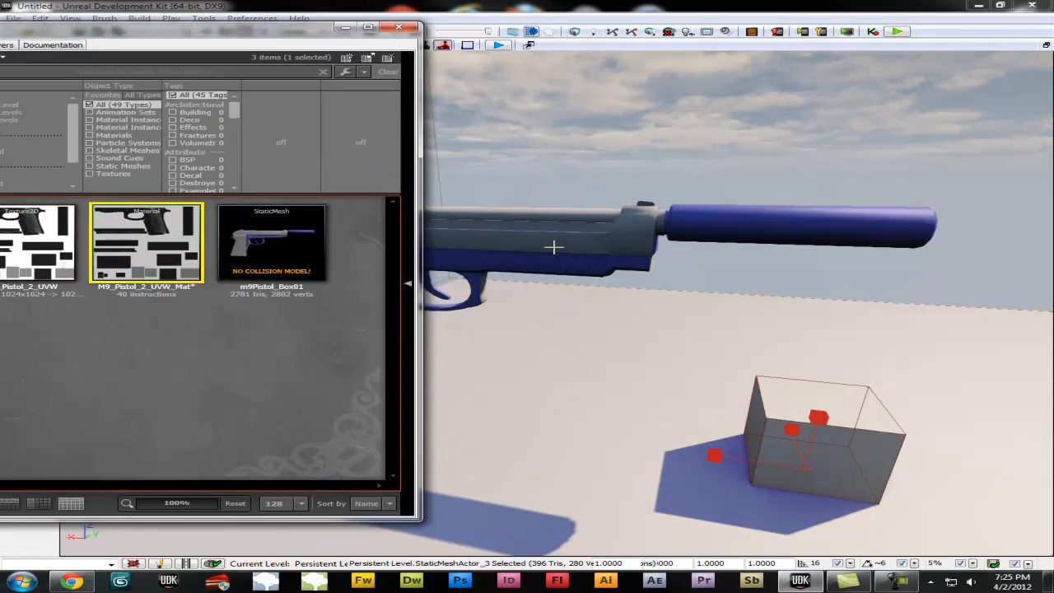
- Try applying M9_Pistol_2_UVW_Mat directly to the pistol placed in the level
left_click_drag(146, 243, 553, 247)
mouse_move(618, 274)
left_mouse_down()
mouse_move(557, 271)
mouse_move(617, 275)
left_mouse_up()
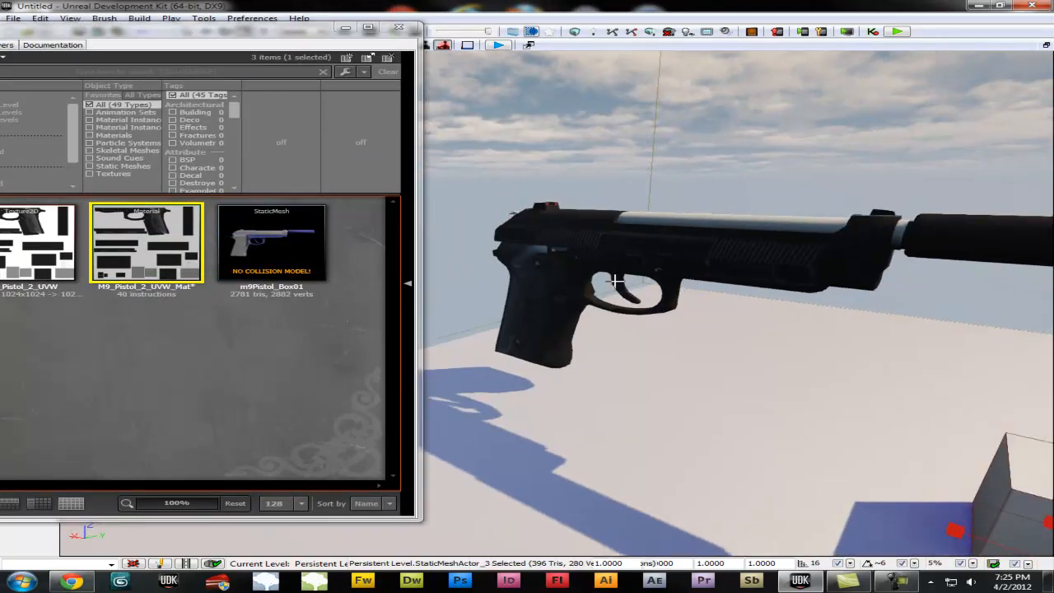
key("ctrl+z")
- Open the m9Pistol_Box01 static mesh for editing and expand LODInfo down to the Material setting of element [0]
left_click(298, 255)
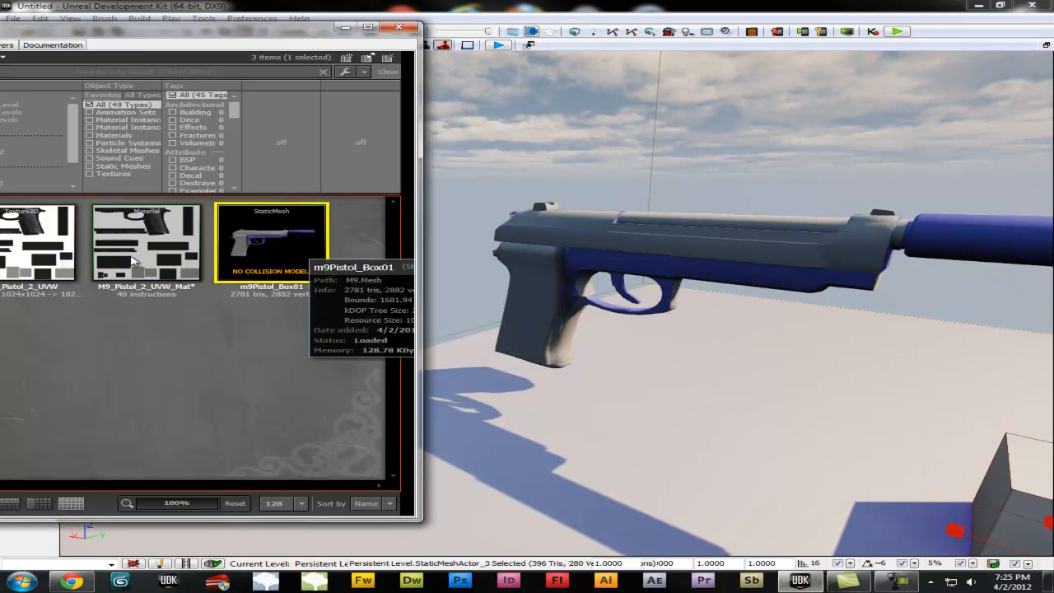
double_click(301, 249)
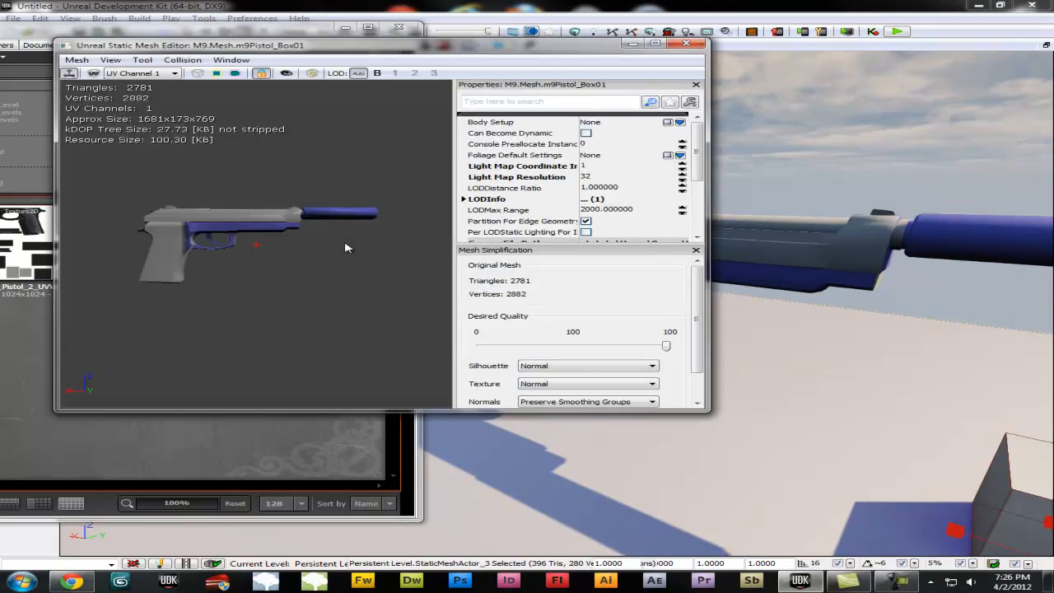
left_click(464, 200)
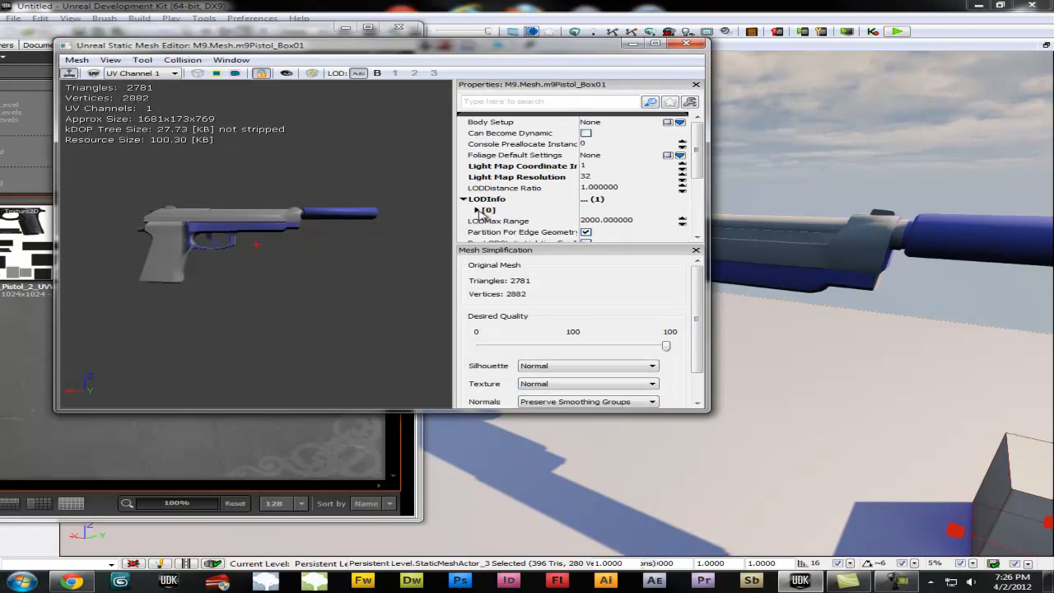
left_click(477, 211)
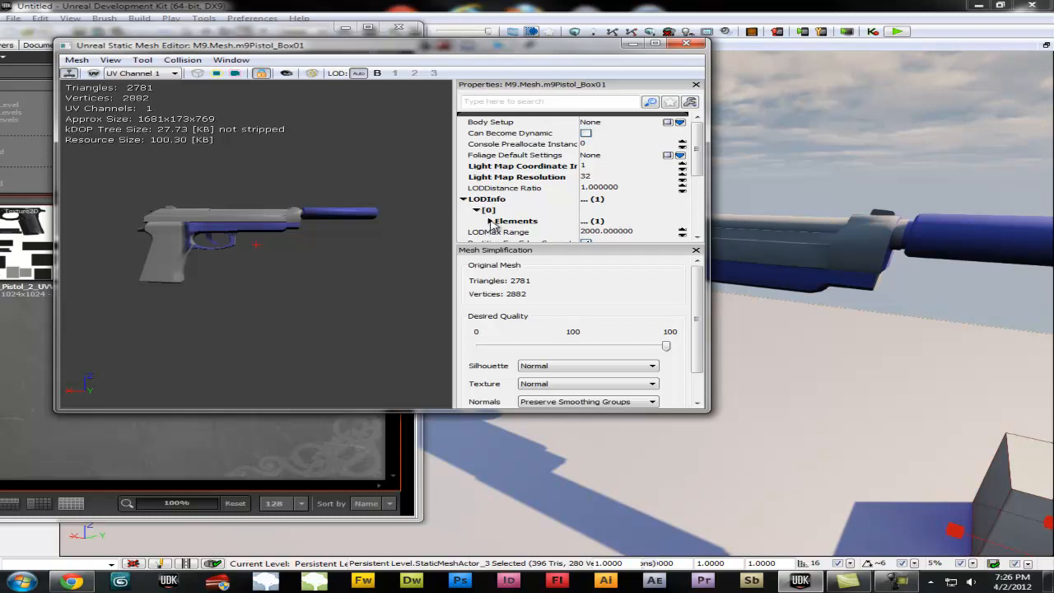
left_click(489, 222)
scroll(494, 222, "down", 1)
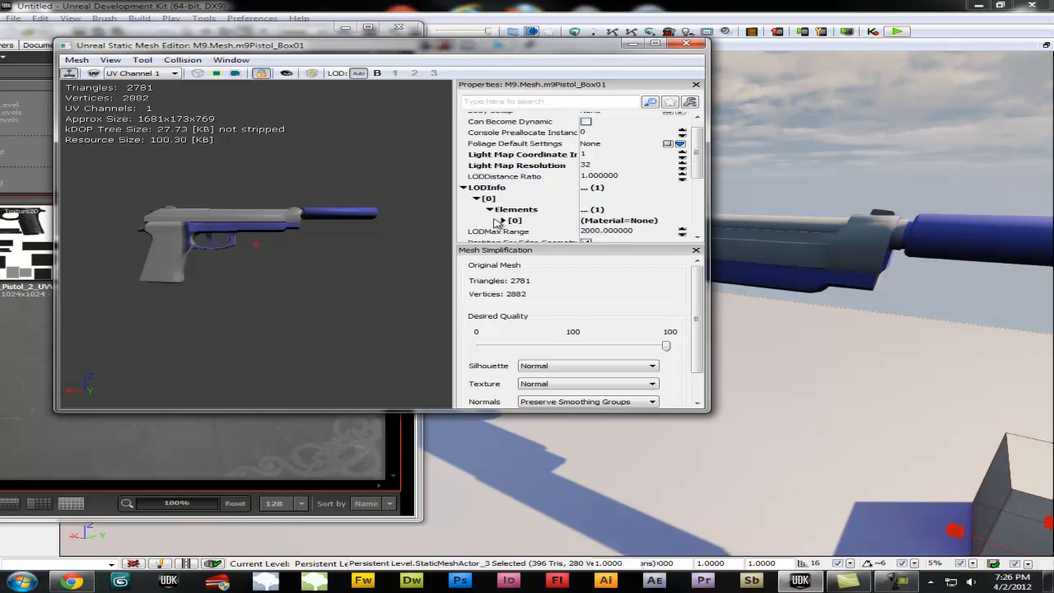
scroll(498, 222, "down", 2)
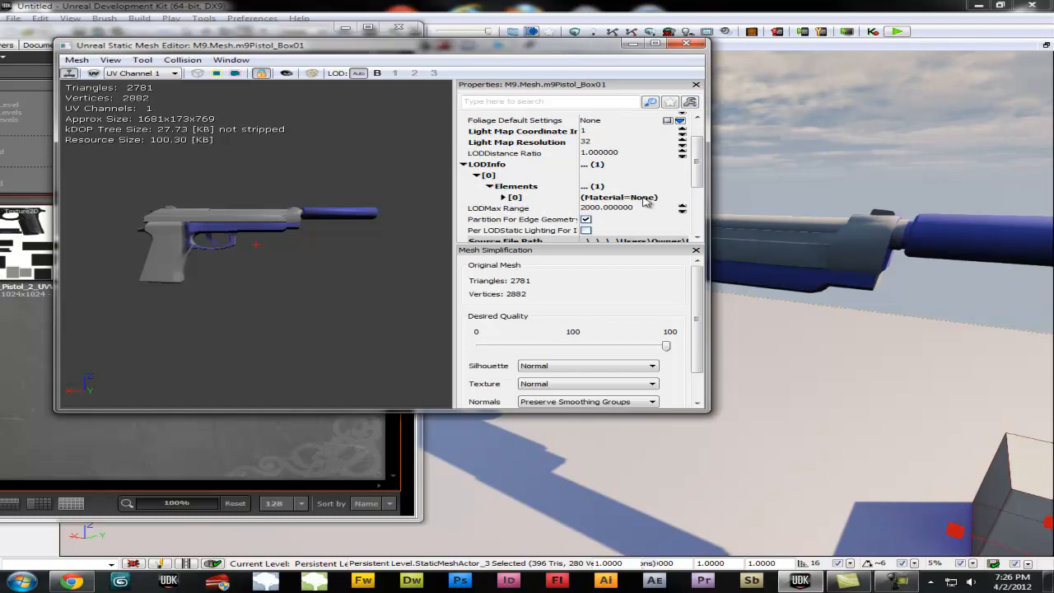
left_click(503, 199)
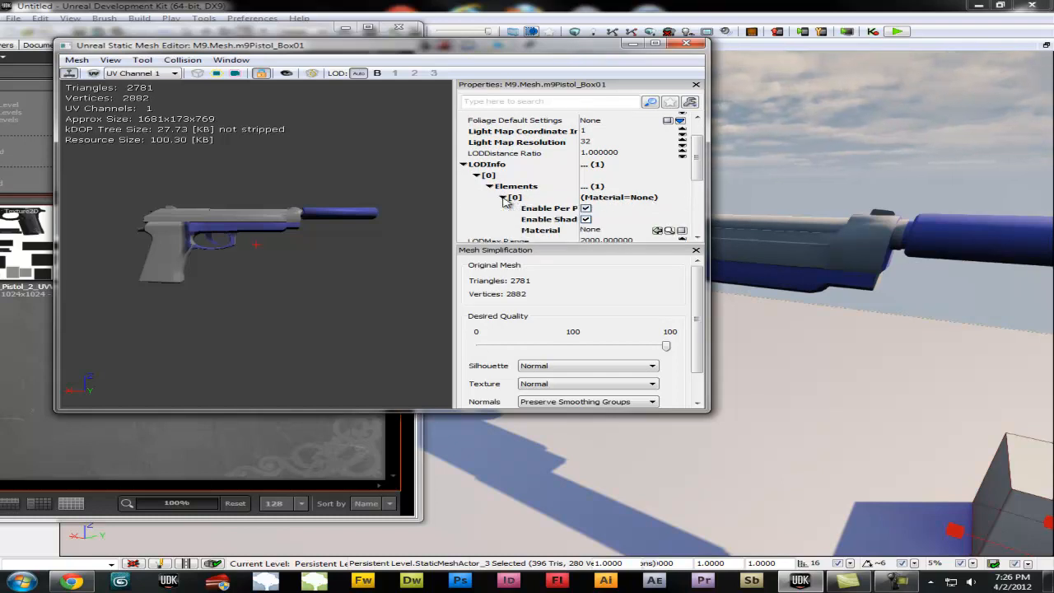
scroll(506, 205, "down", 1)
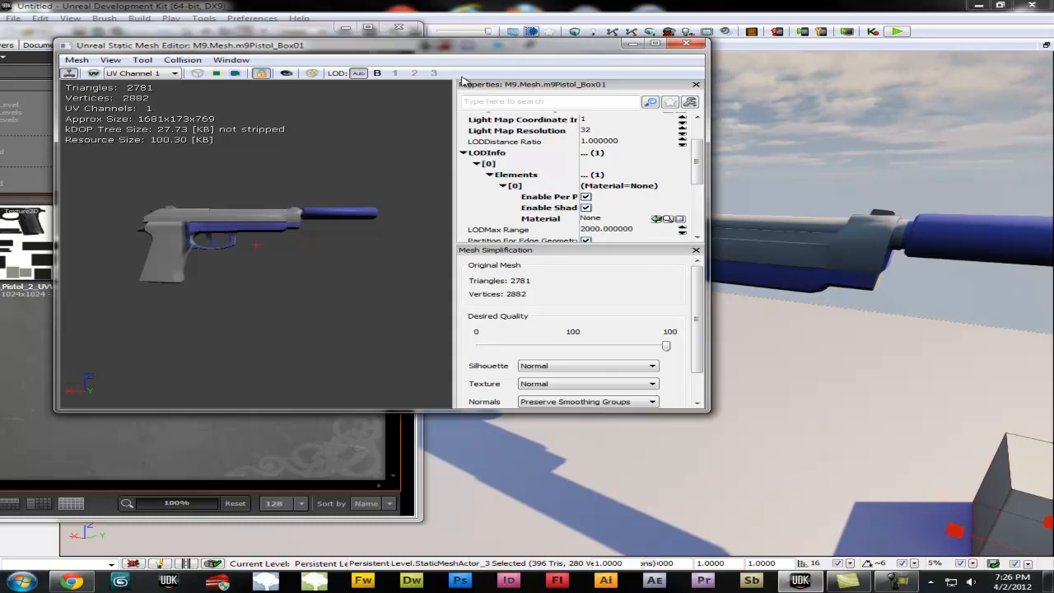
- Assign M9_Pistol_2_UVW_Mat to the Material setting of the pistol mesh's LODInfo element [0] and close the static mesh editor
left_click_drag(466, 54, 787, 70)
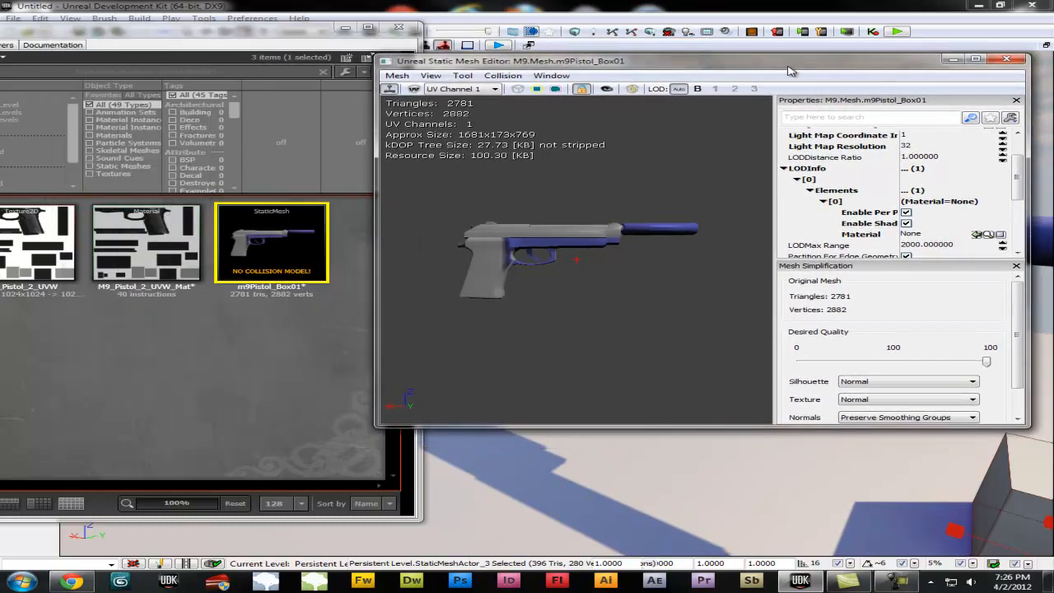
left_click_drag(130, 38, 170, 37)
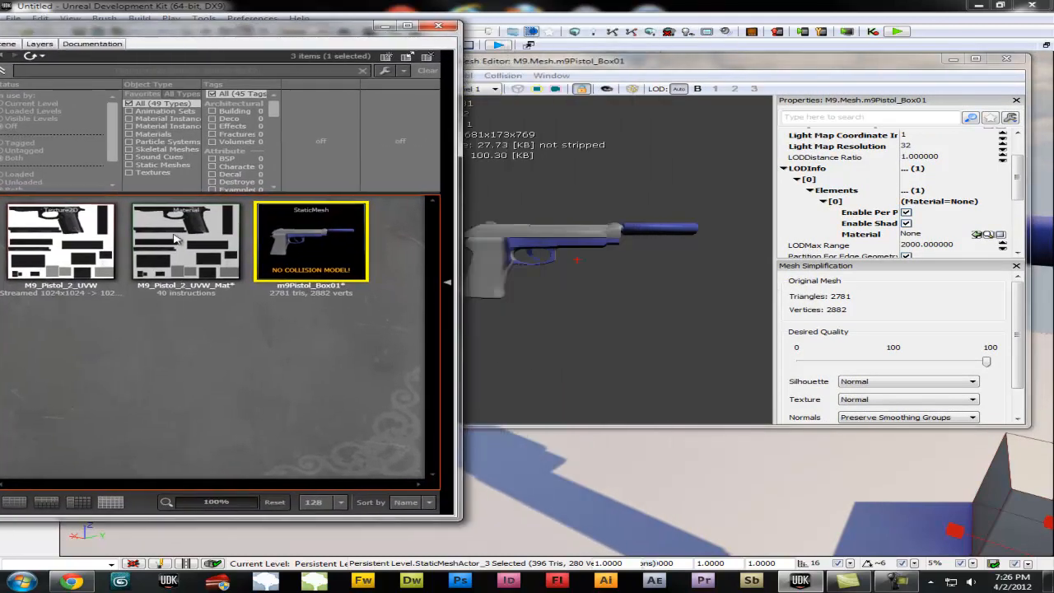
left_click(175, 239)
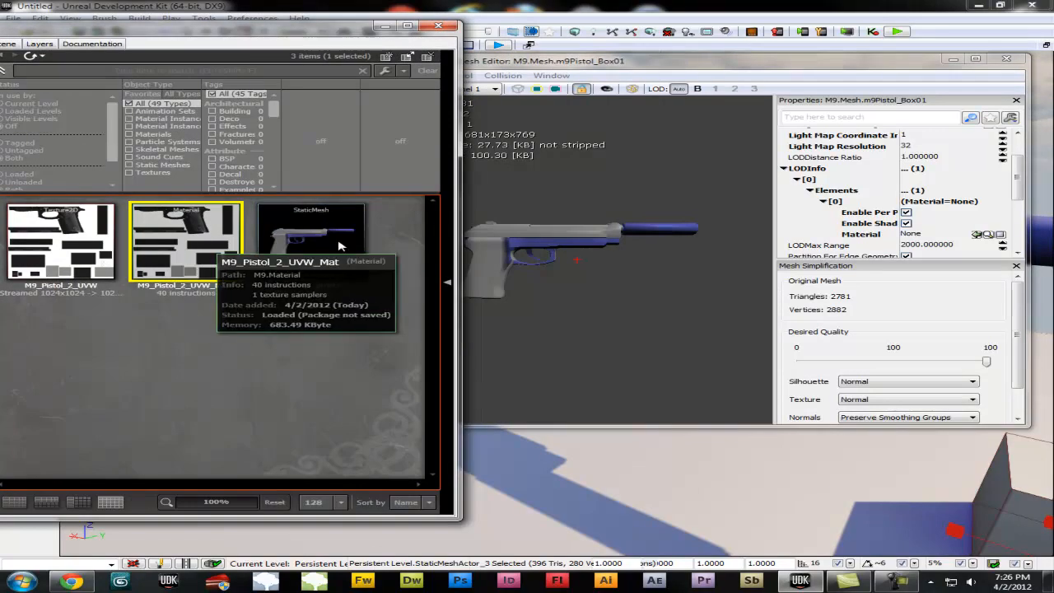
left_click(727, 66)
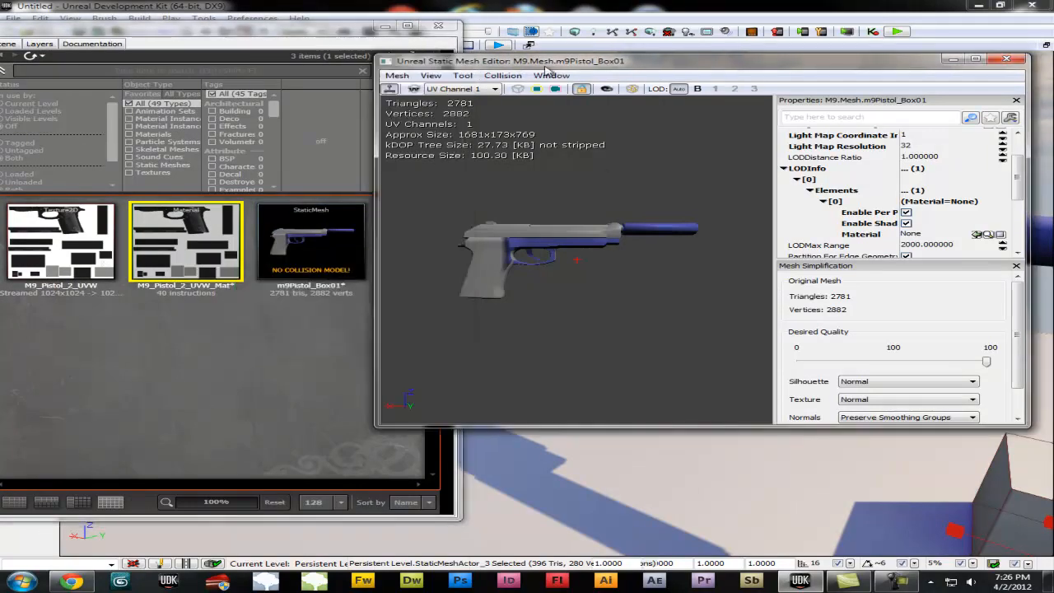
left_click(976, 235)
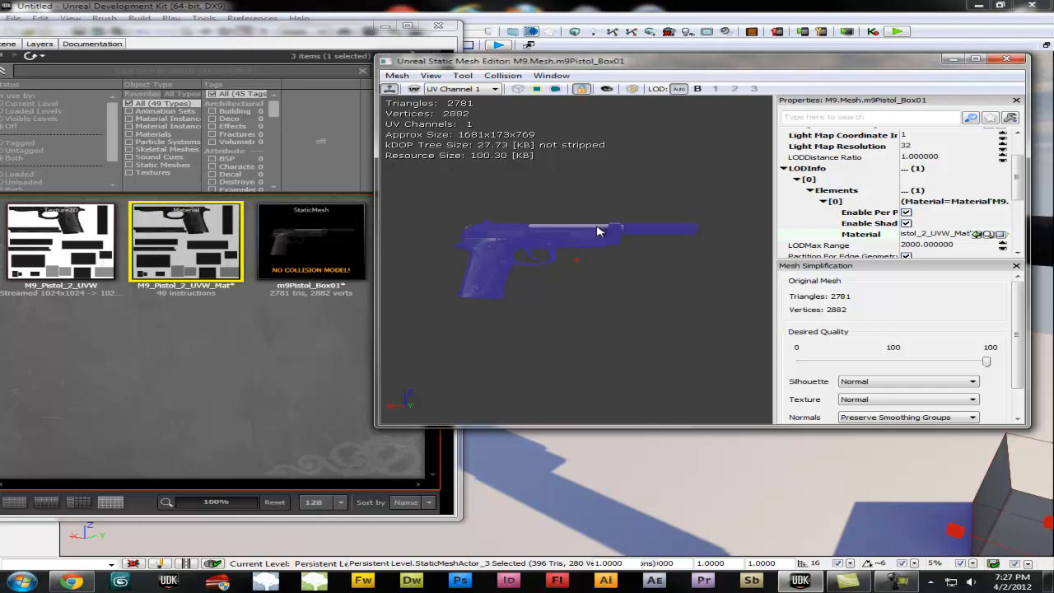
left_click_drag(545, 245, 567, 251)
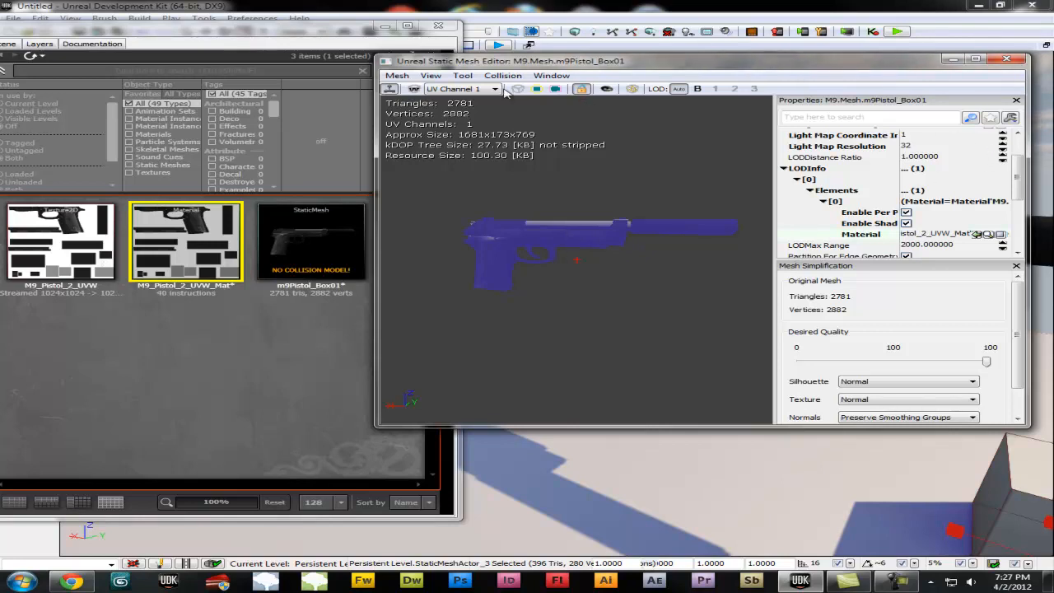
left_click(1005, 59)
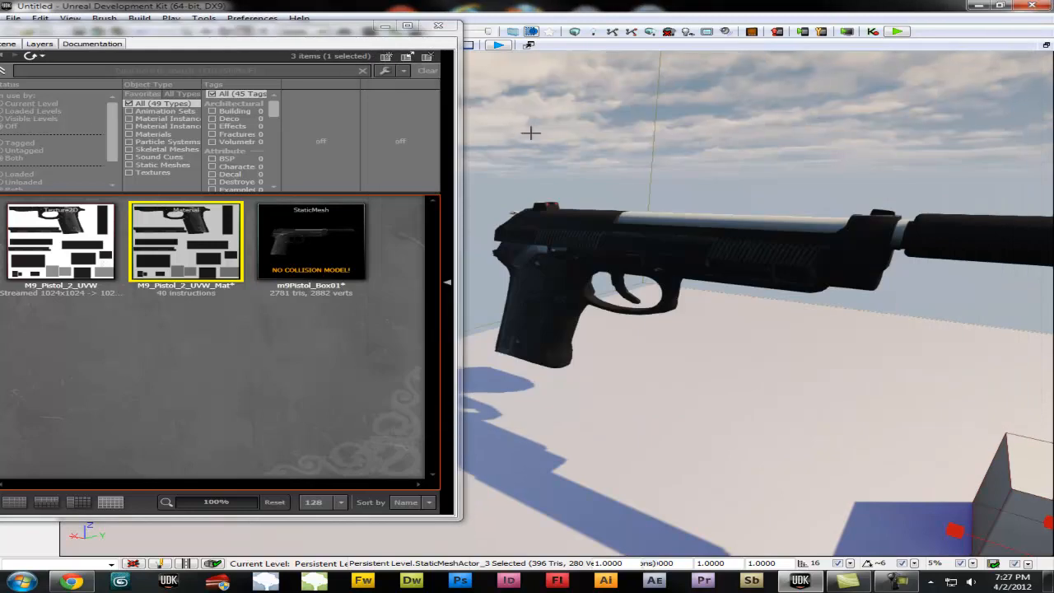
- Minimize the Content Browser and look over the textured pistol in the level
left_click_drag(348, 25, 369, 79)
right_click_drag(724, 237, 527, 299)
left_click(406, 79)
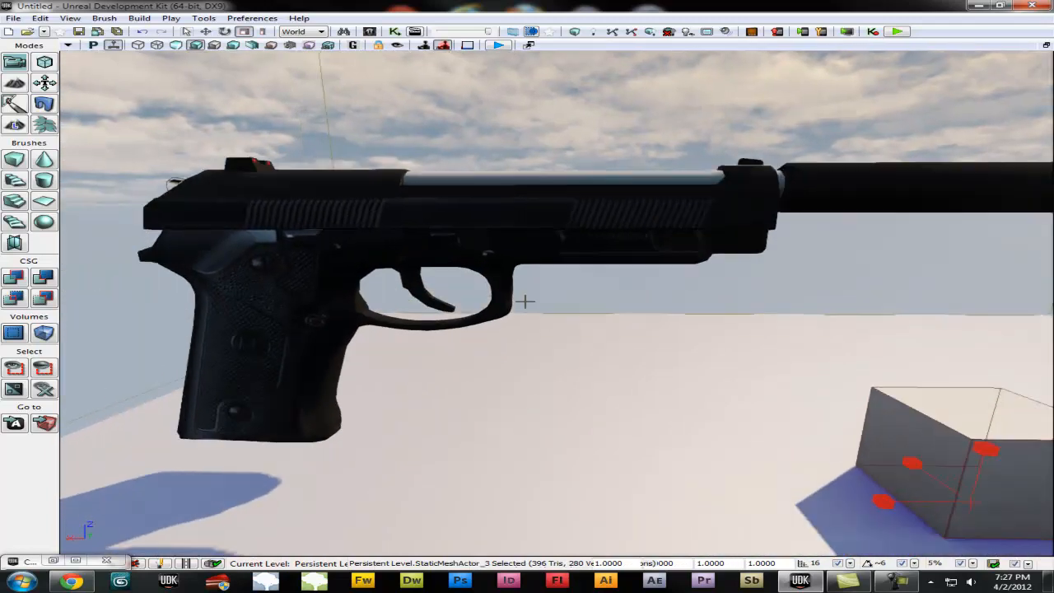
- Restore the Content Browser and choose the M9_Pistol_2_UVW_NRM Targa file for import
left_click(52, 561)
left_click_drag(247, 88, 568, 62)
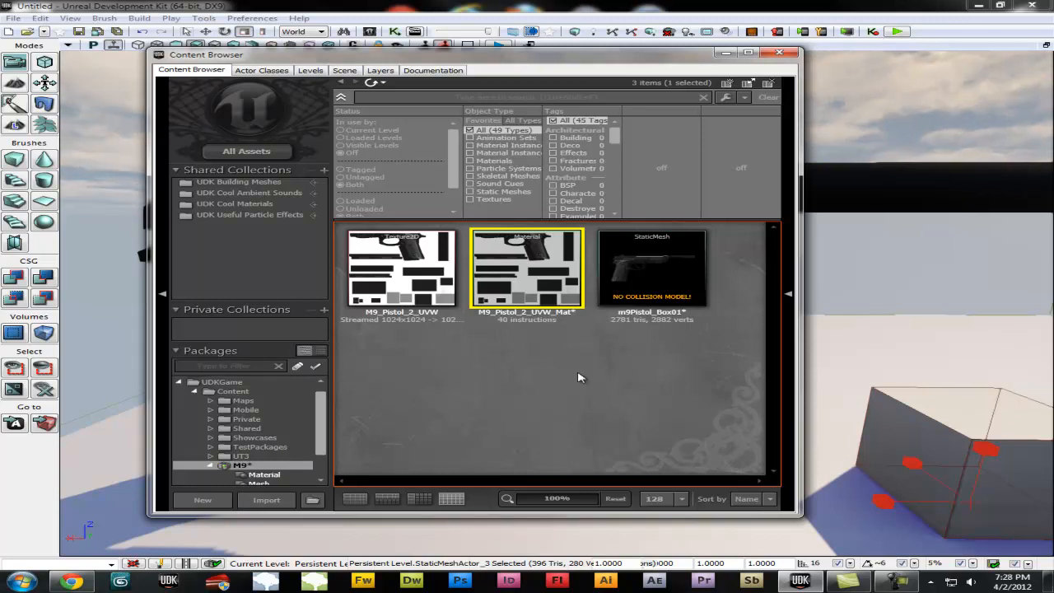
left_click(741, 324)
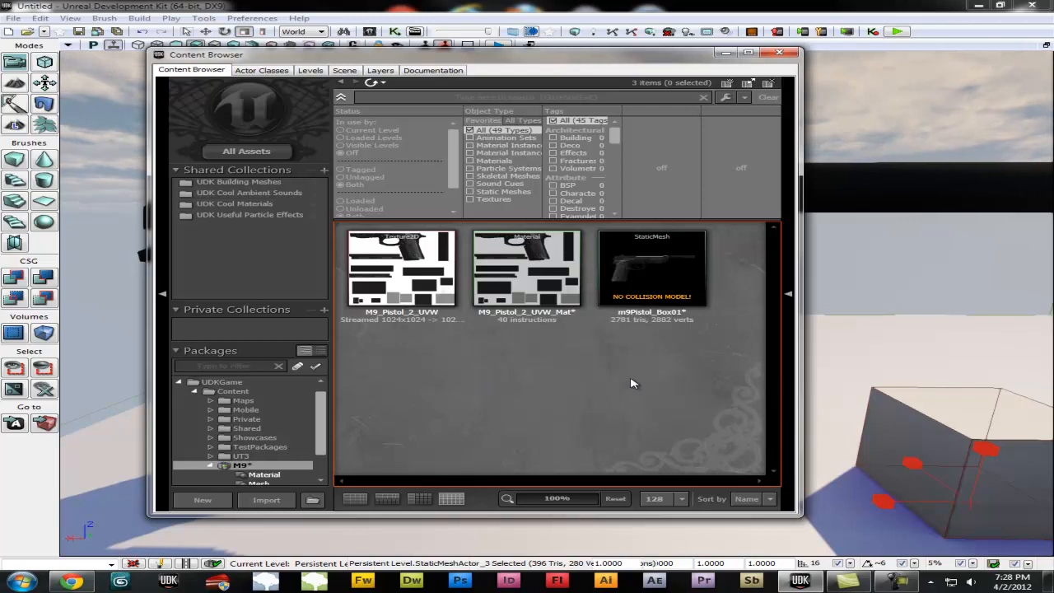
right_click(463, 368)
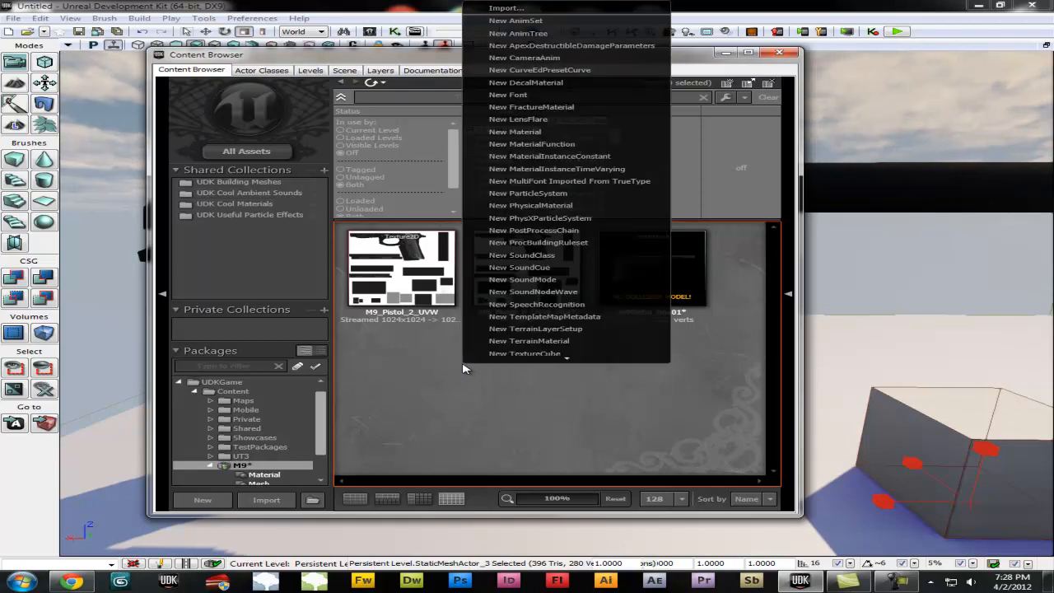
left_click(546, 10)
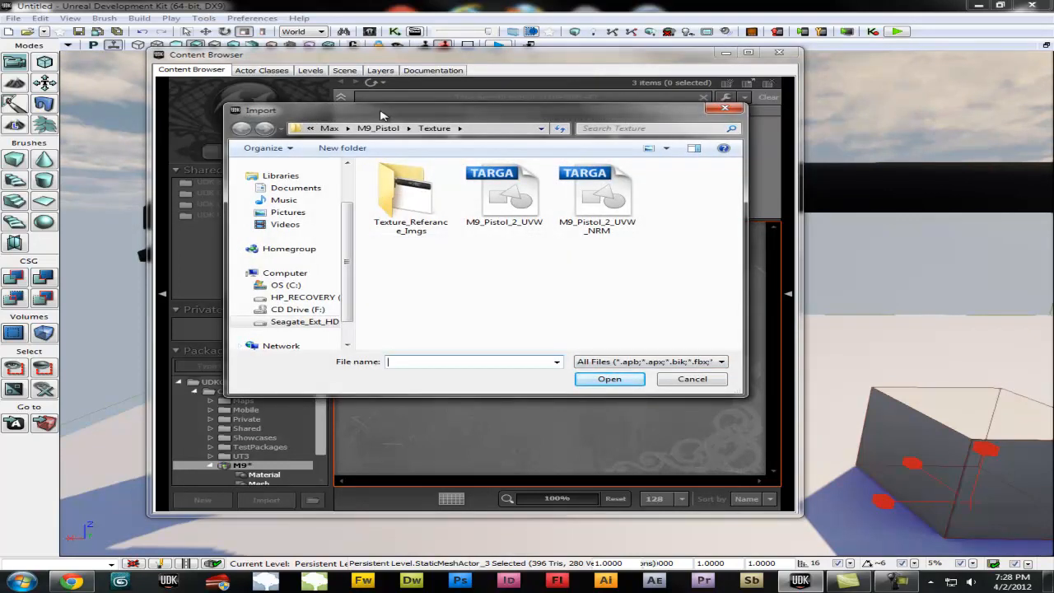
left_click_drag(381, 115, 373, 118)
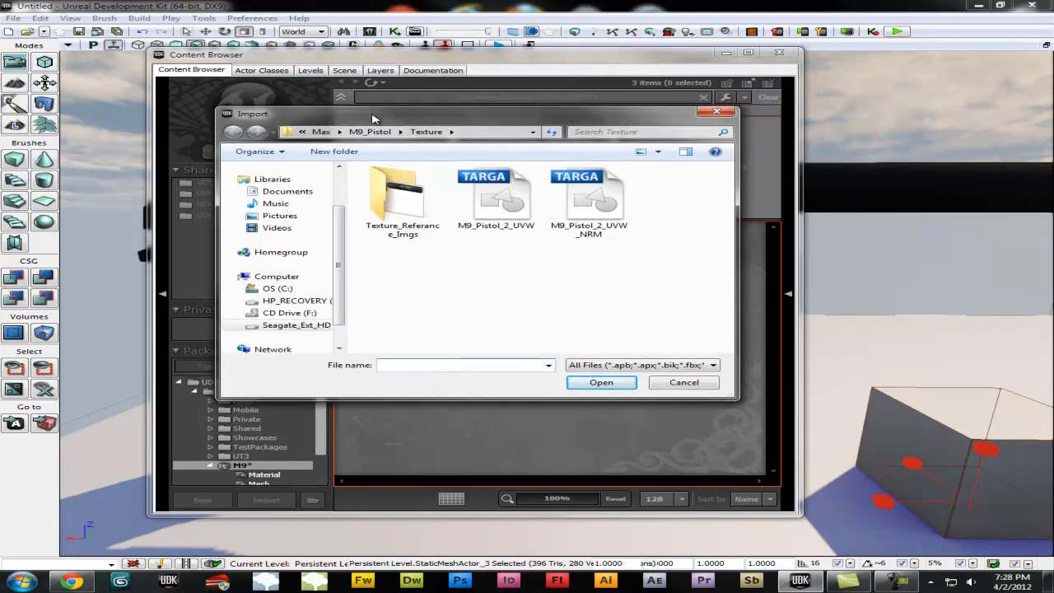
left_click(629, 217)
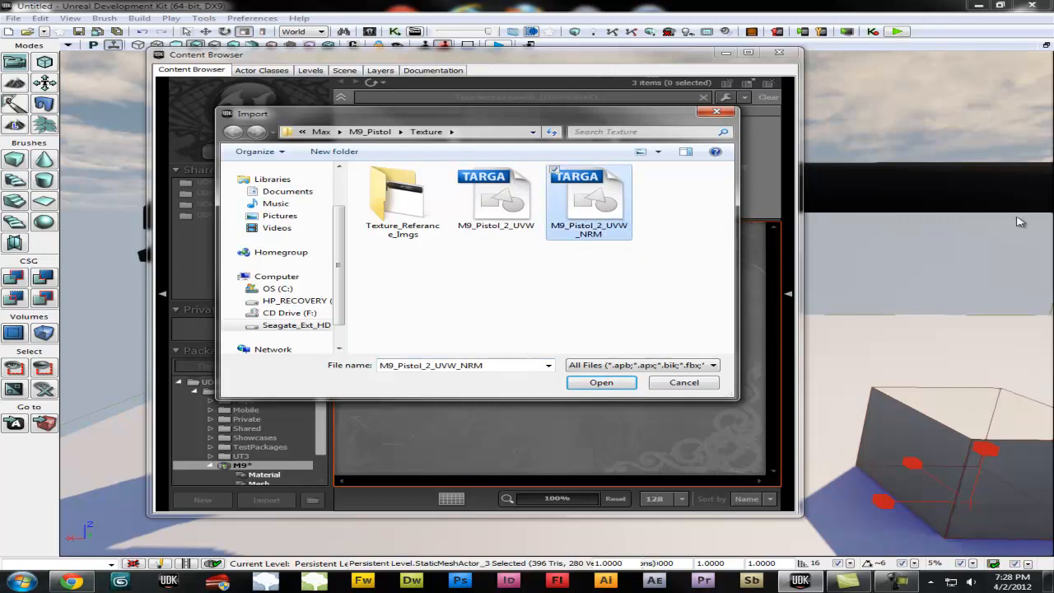
left_click(600, 382)
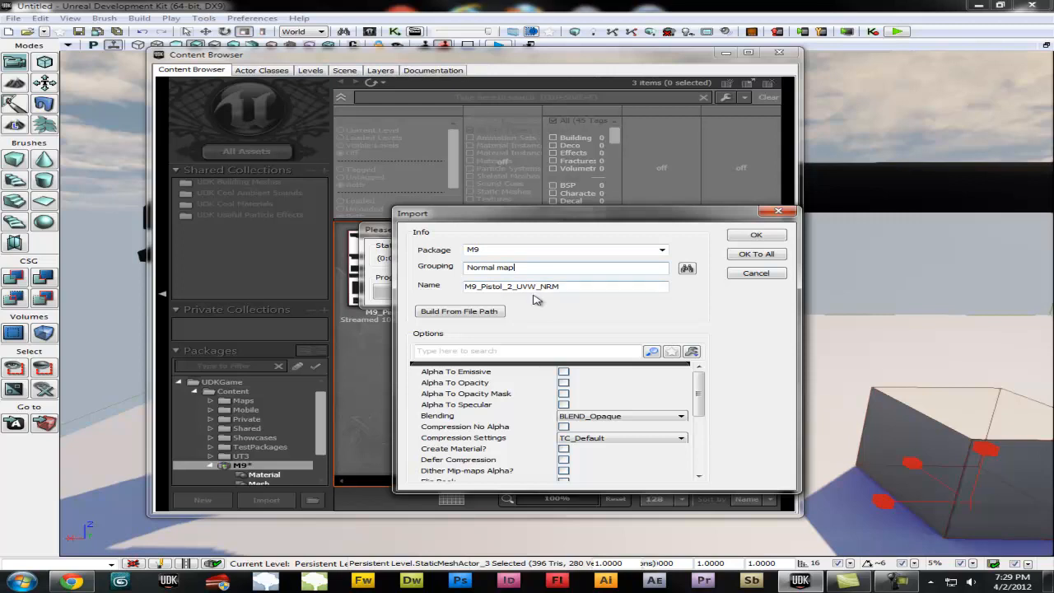
- Set the import grouping to Normal_map and import M9_Pistol_2_UVW_NRM into the M9 package
left_click(744, 236)
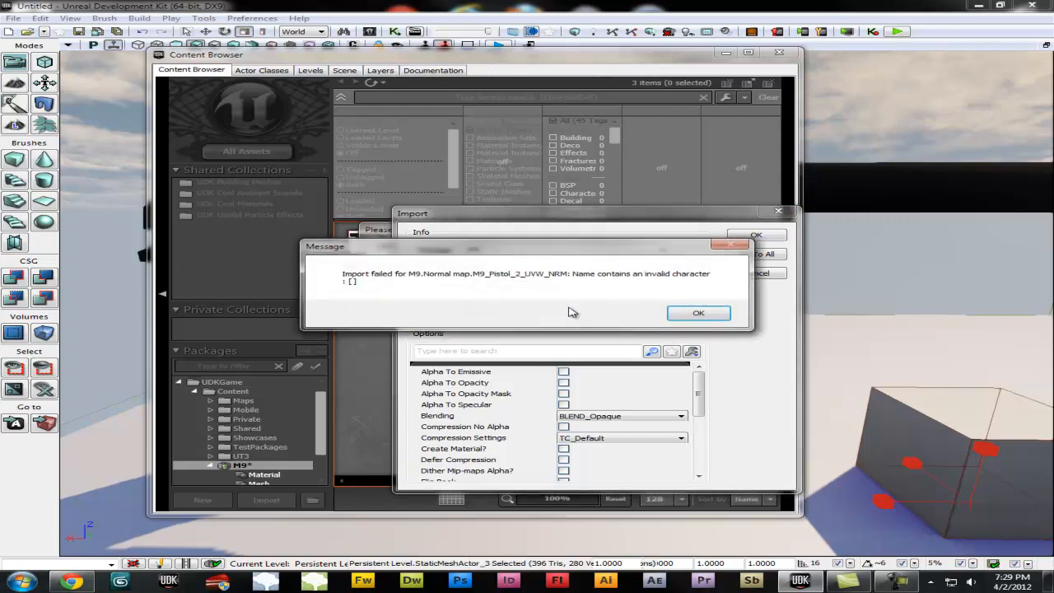
left_click(698, 313)
left_click(494, 267)
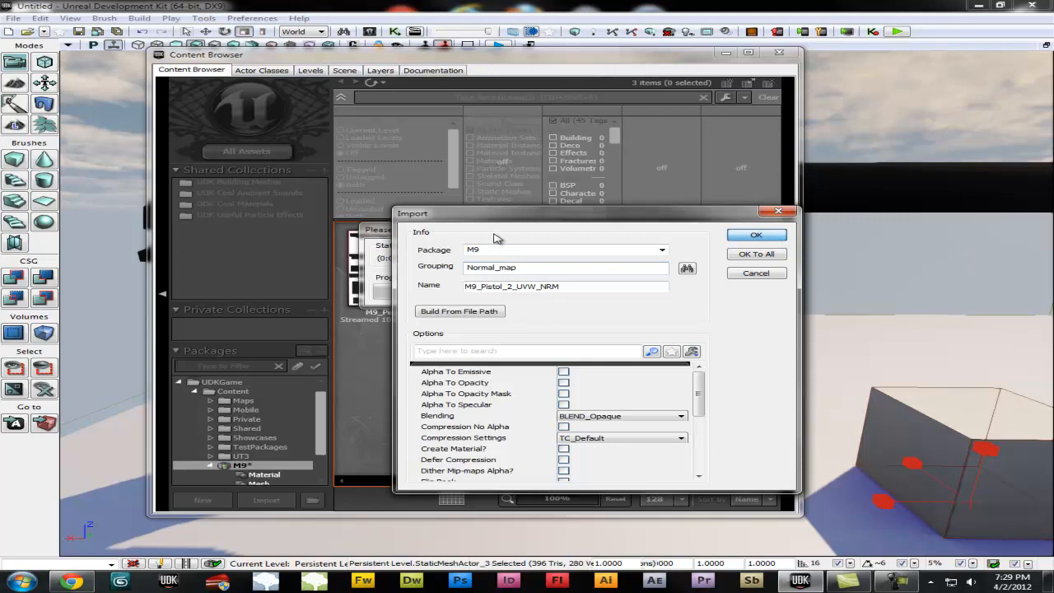
key("Return")
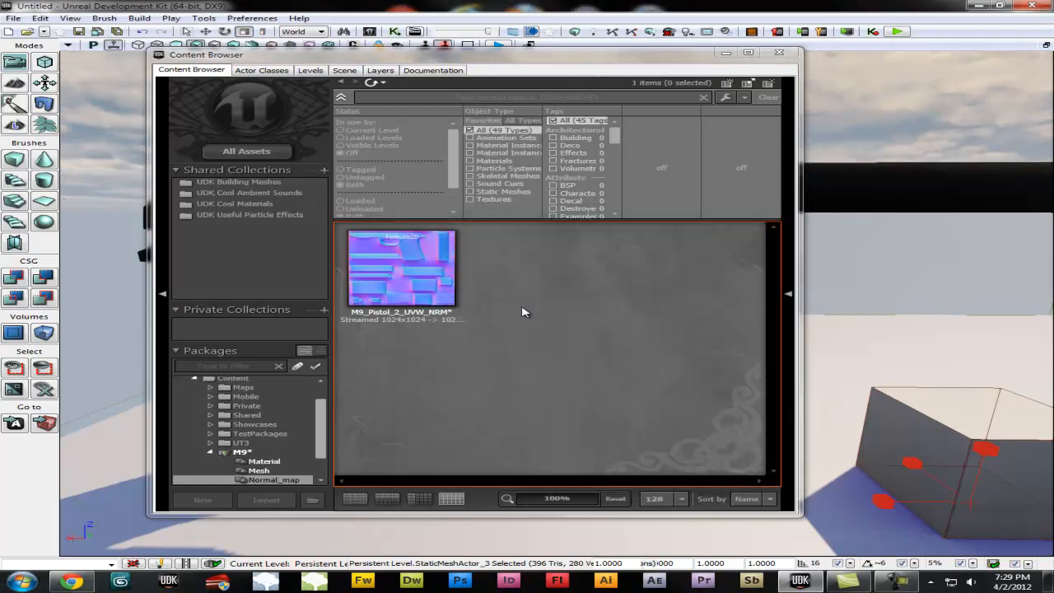
right_click(412, 283)
left_click(396, 355)
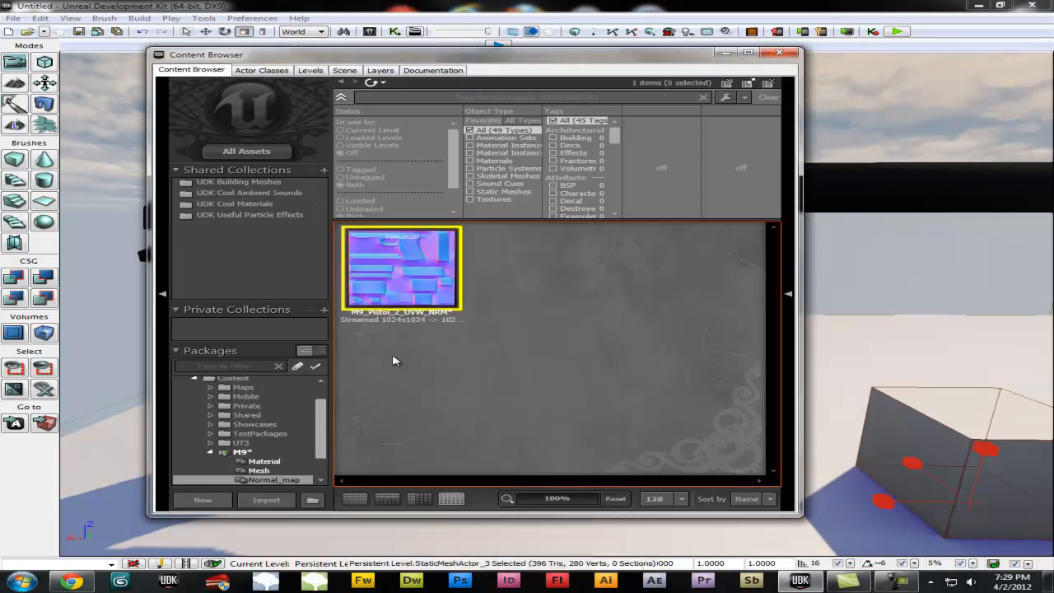
right_click(378, 268)
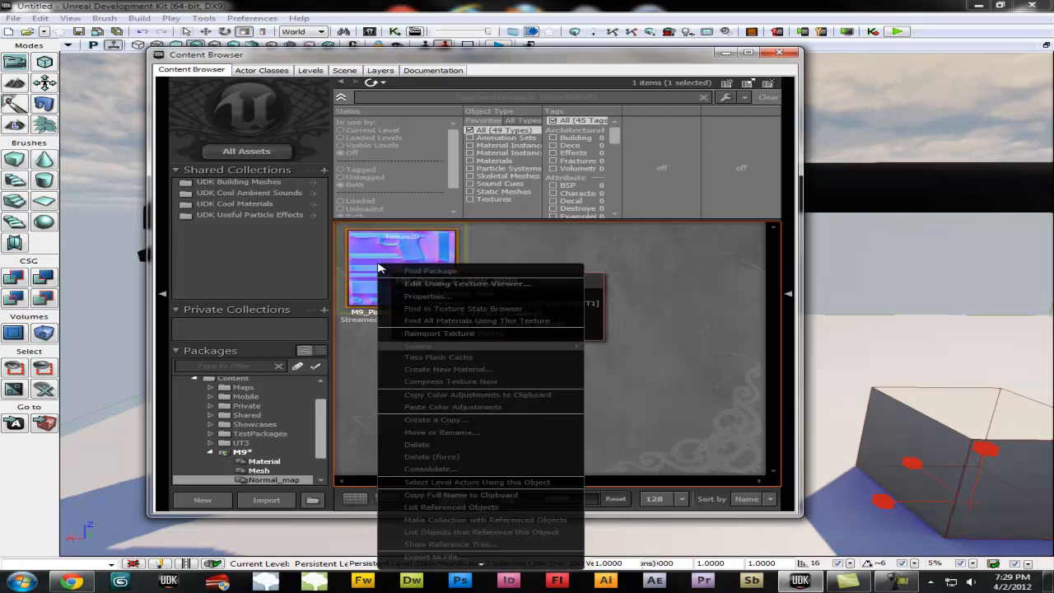
left_click(362, 336)
- Open the M9_Pistol_2_UVW_Mat material from the M9 package and add a Texture Sample node using M9_Pistol_2_UVW_NRM
left_click(243, 451)
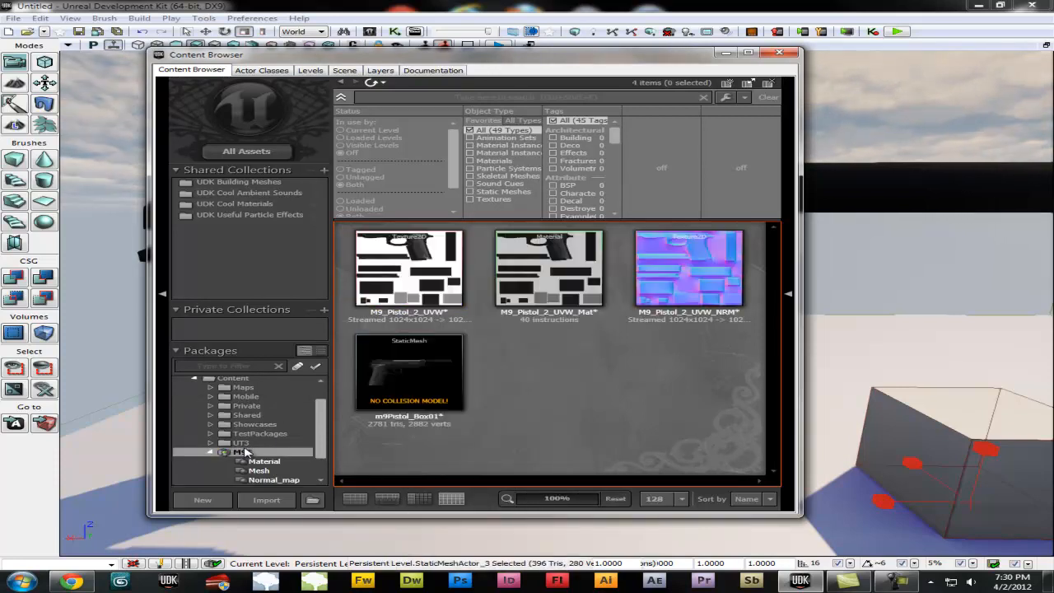
double_click(560, 270)
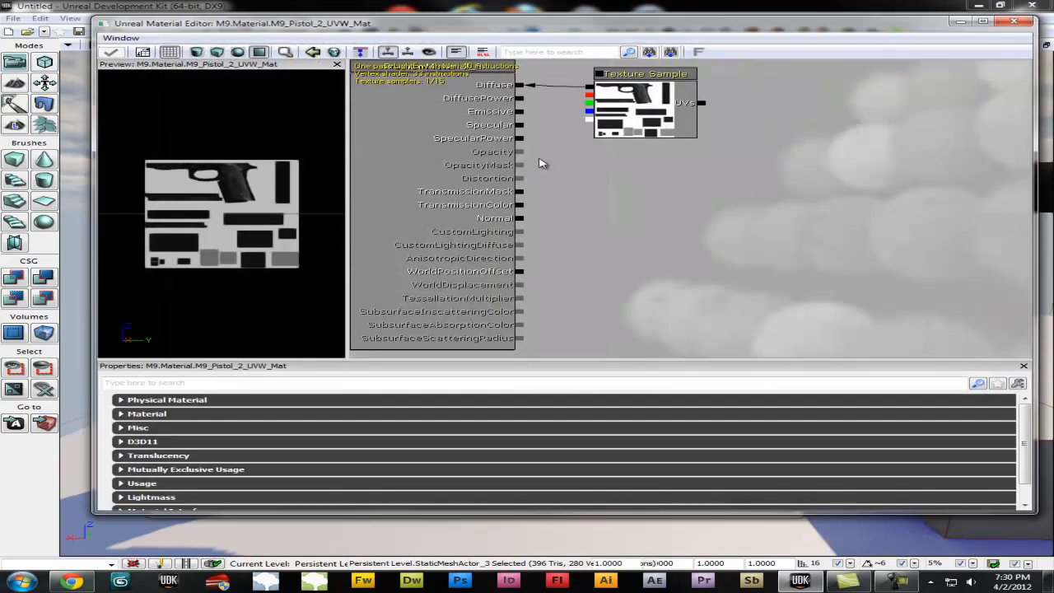
left_click_drag(613, 24, 957, 152)
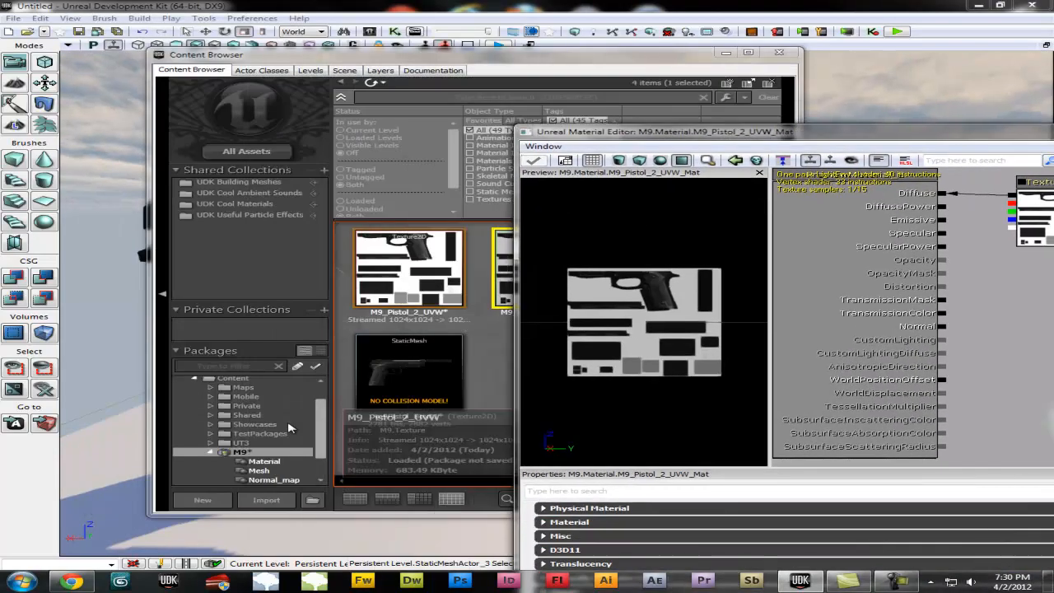
left_click_drag(558, 58, 455, 59)
left_click(608, 270)
left_click_drag(925, 132, 447, 38)
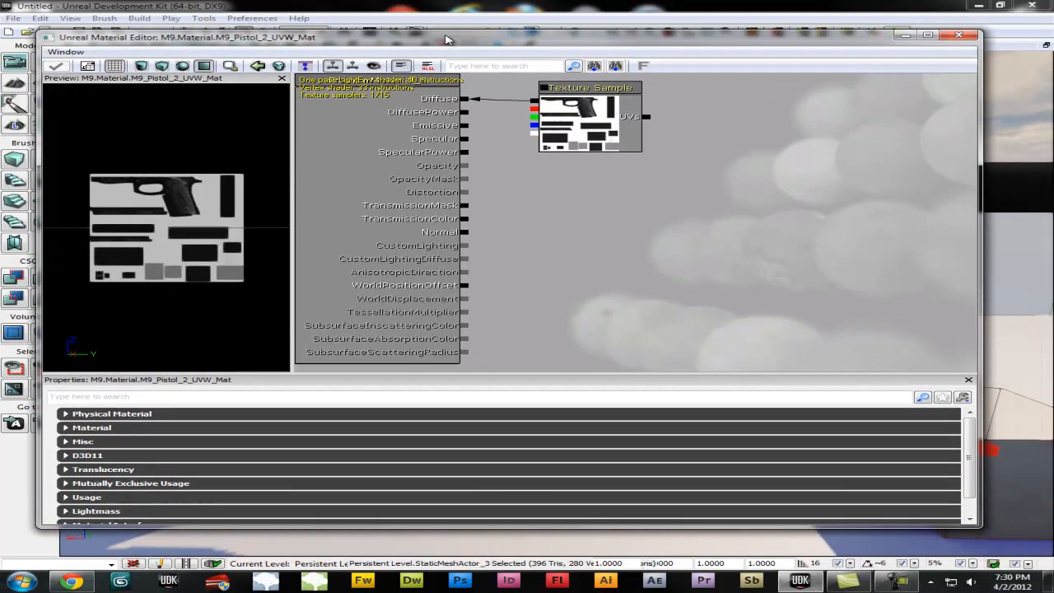
left_click(580, 248)
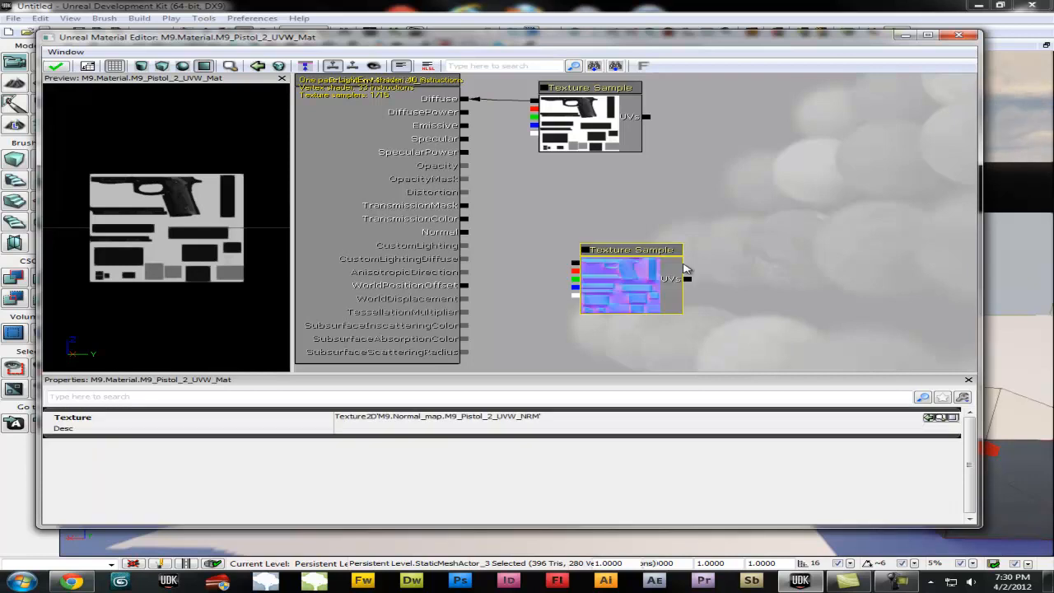
- Connect the normal map's Texture Sample to the material's Normal input and inspect the material preview
left_click_drag(654, 264, 474, 262)
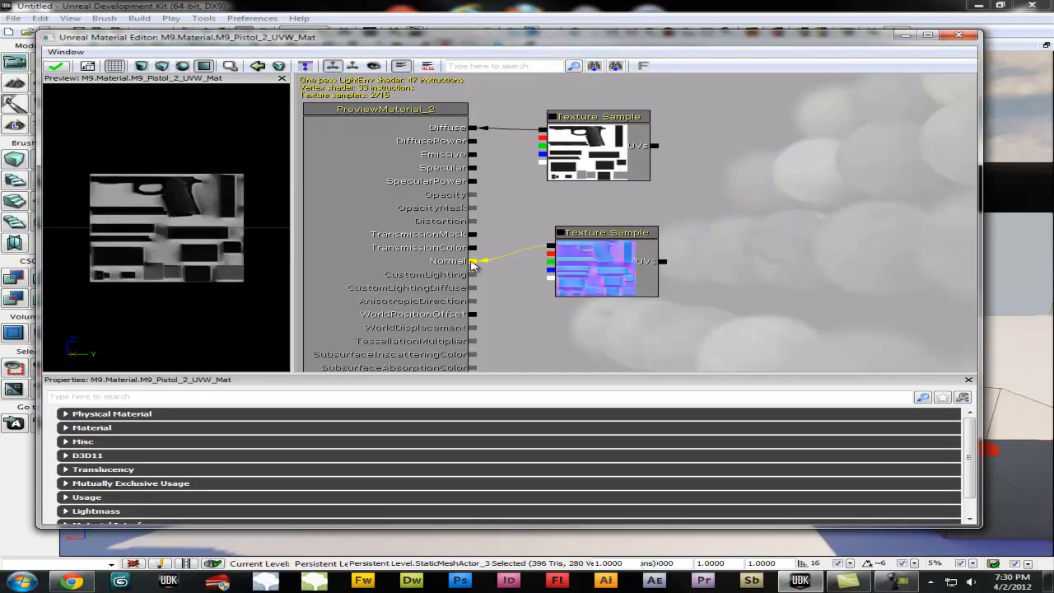
mouse_move(225, 235)
right_mouse_down()
mouse_move(243, 245)
mouse_move(207, 170)
mouse_move(233, 248)
right_mouse_up()
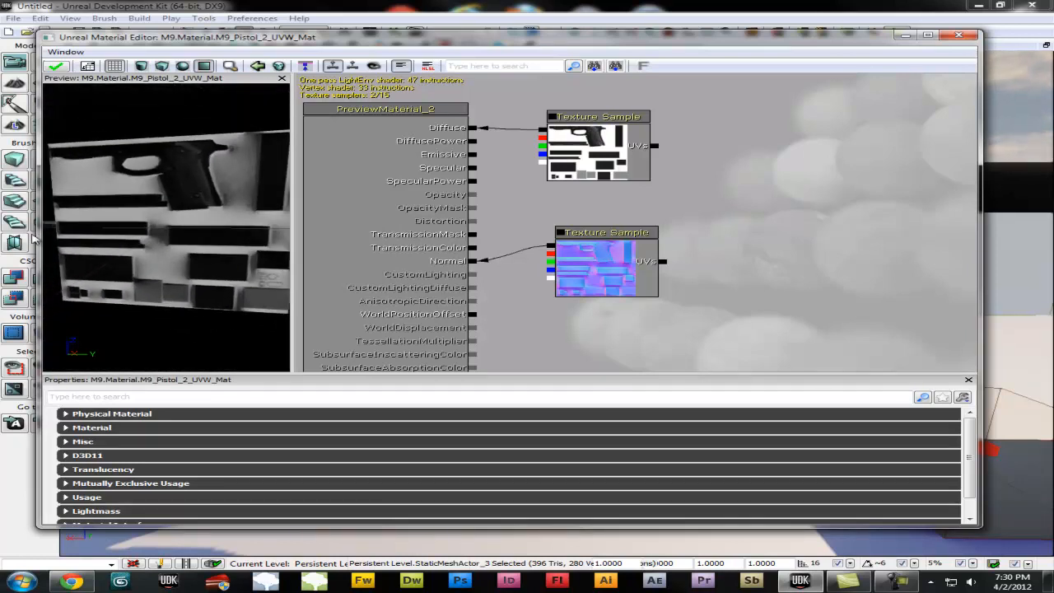
right_click_drag(156, 205, 235, 290)
right_click_drag(194, 237, 200, 207)
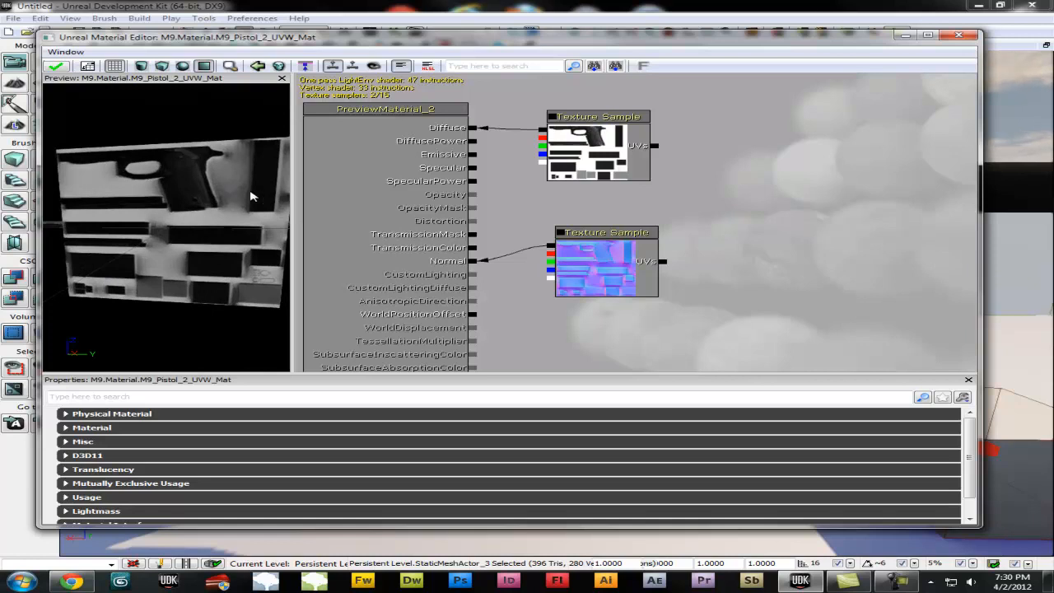
- Apply the changes to the original material, and close the material editor and the Content Browser
left_click(60, 71)
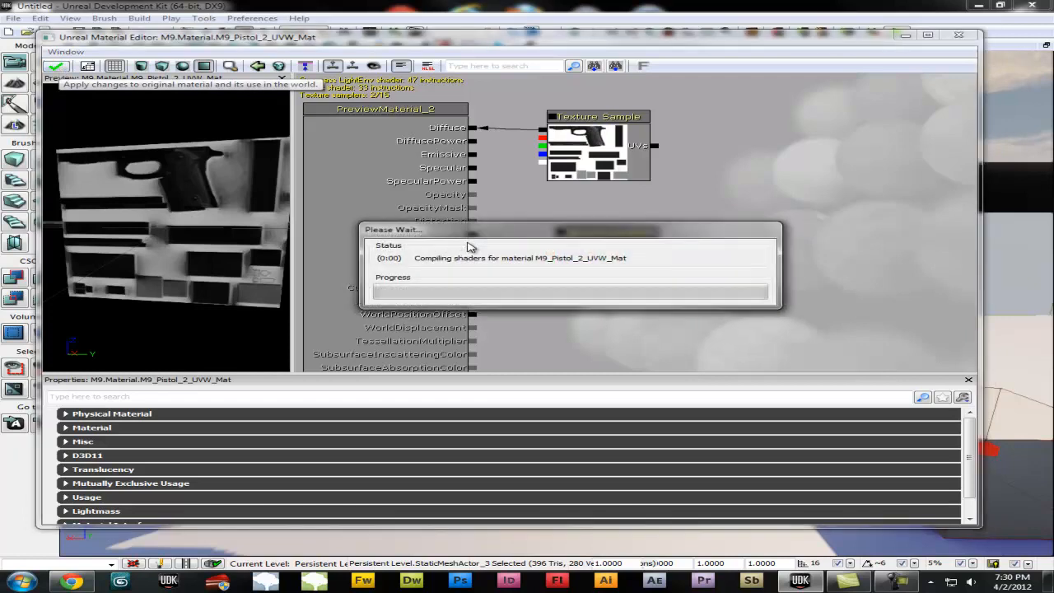
left_click(958, 34)
left_click(678, 55)
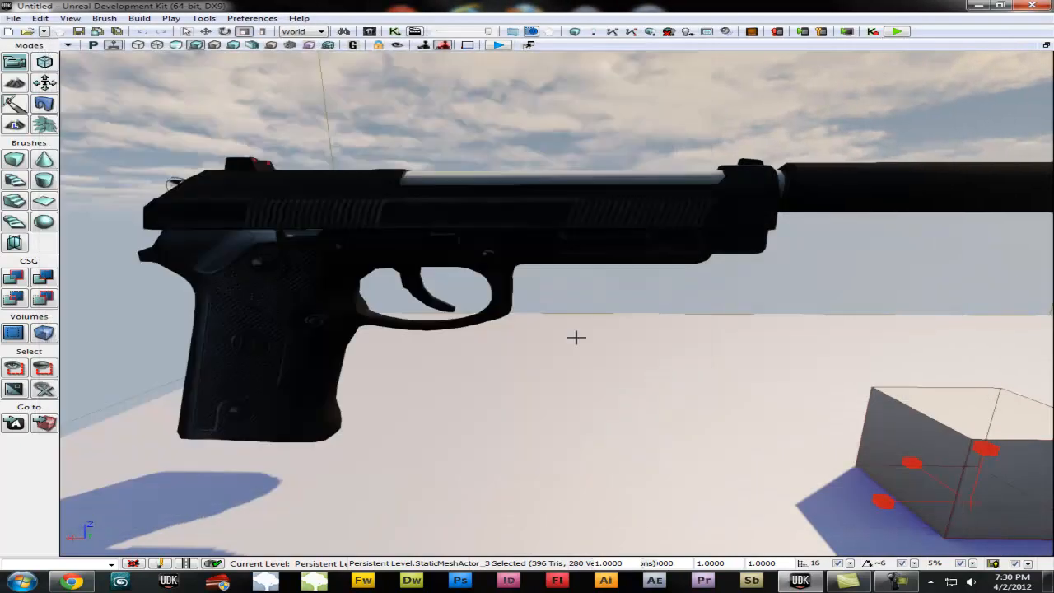
right_click_drag(496, 306, 680, 341)
left_click_drag(618, 322, 327, 326)
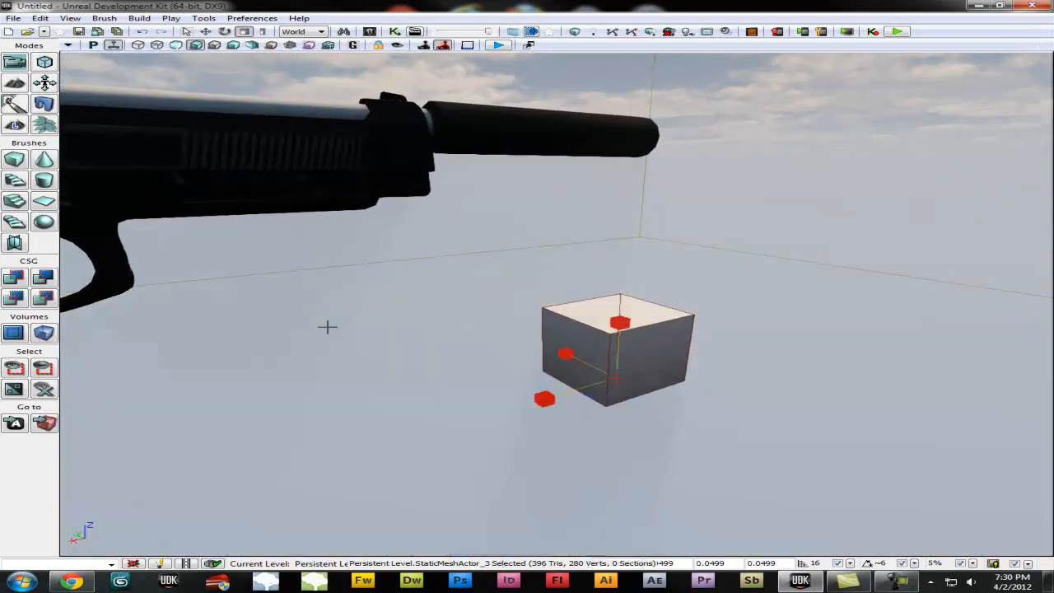
right_click_drag(622, 313, 448, 294)
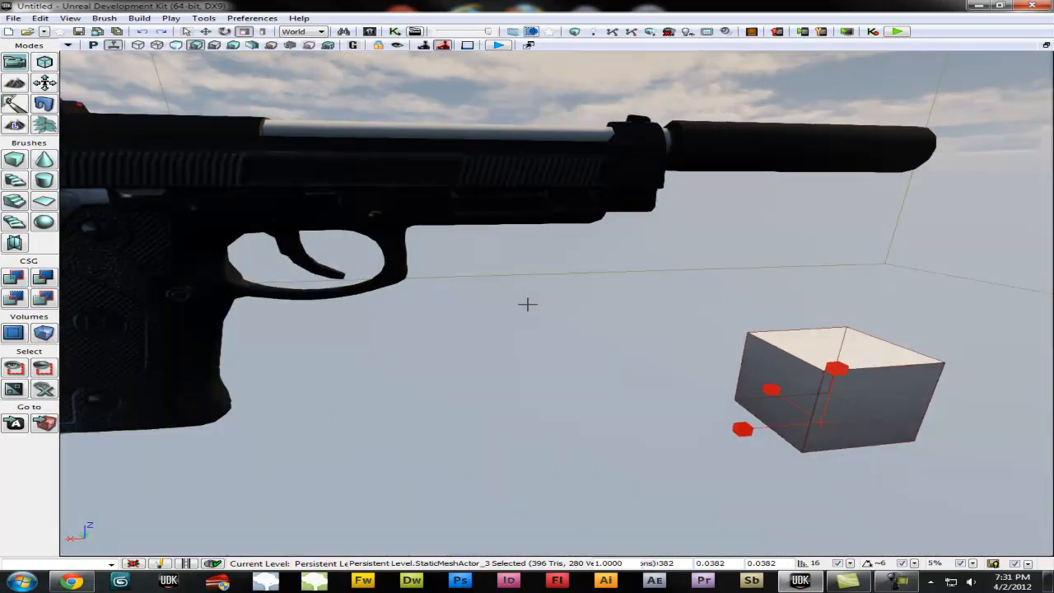
key("ctrl+z")
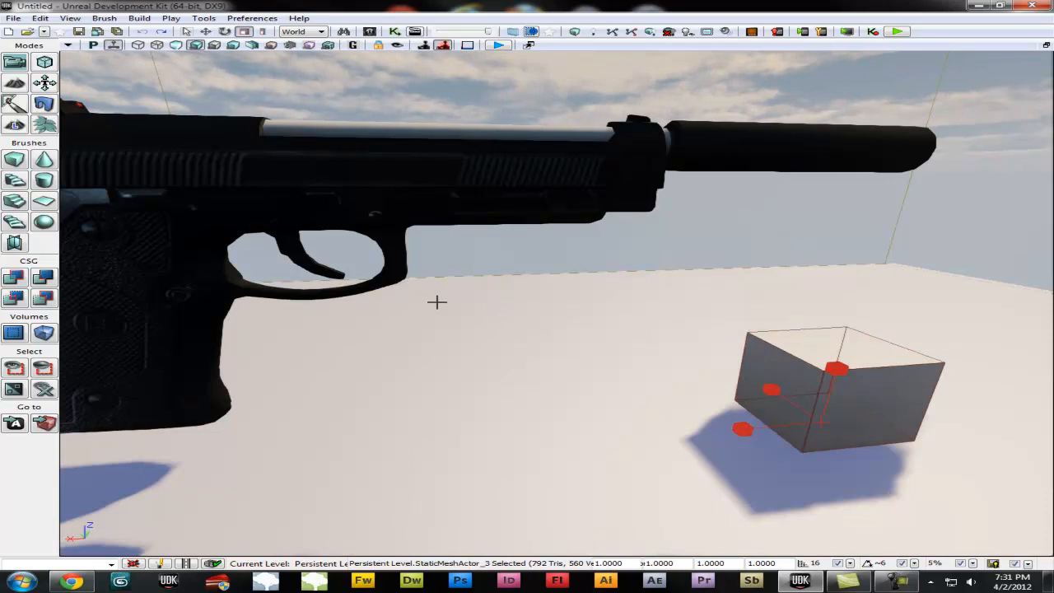
- Switch the transform widget in the level viewport to translation mode
right_click_drag(399, 303, 524, 294)
key("e")
key("w")
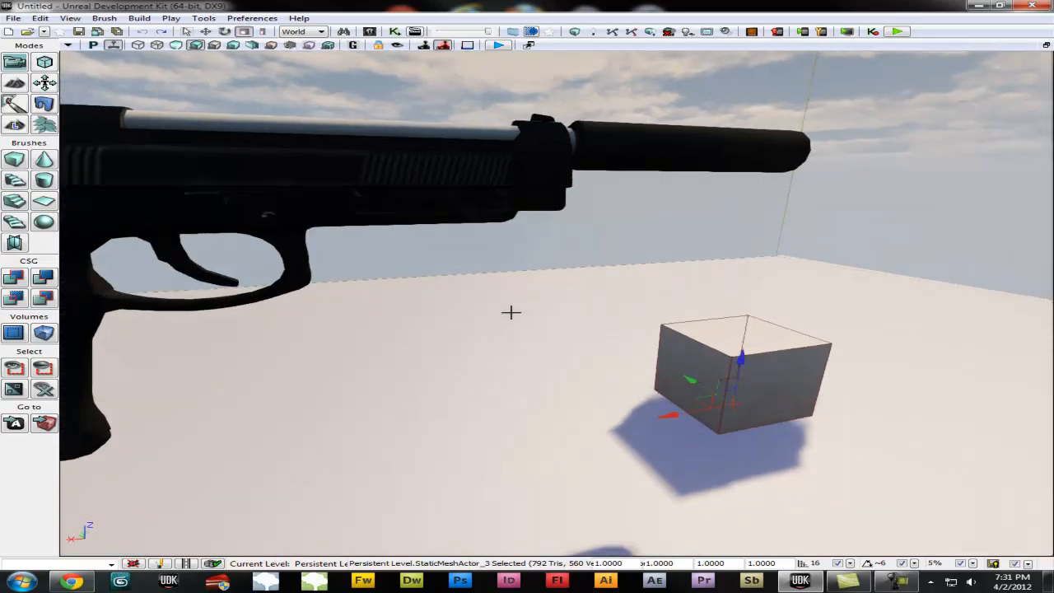
- Examine the normal-mapped pistol in the level, from a close view of the grip to both sides and the rear
right_click_drag(510, 308, 88, 307)
left_click_drag(89, 307, 115, 272)
mouse_move(541, 311)
right_mouse_down()
mouse_move(675, 327)
mouse_move(536, 367)
mouse_move(555, 305)
right_mouse_up()
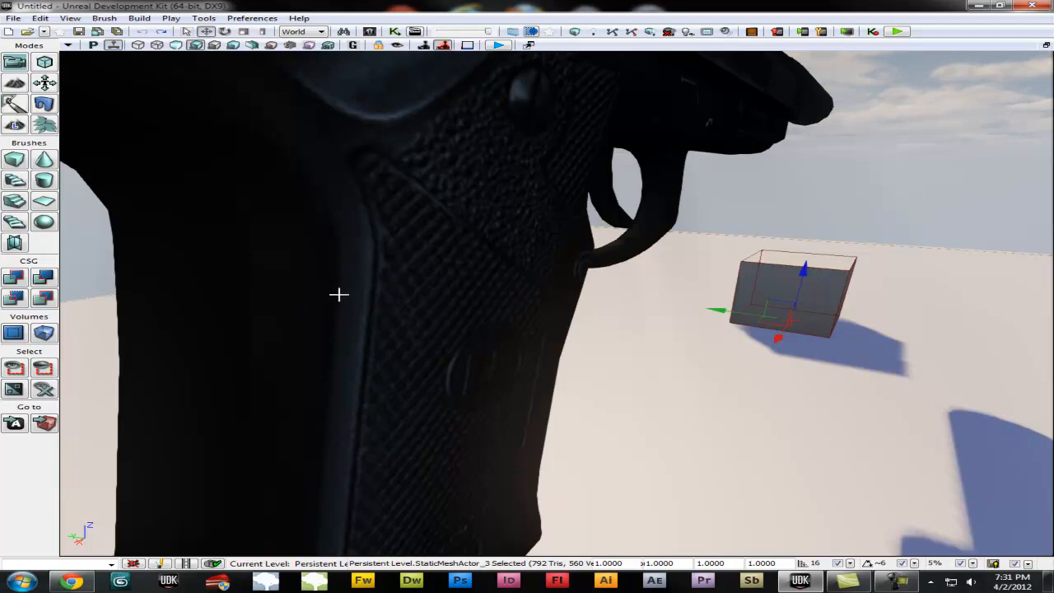
mouse_move(338, 294)
right_mouse_down()
mouse_move(427, 299)
mouse_move(242, 282)
mouse_move(390, 289)
mouse_move(329, 291)
right_mouse_up()
right_click_drag(623, 241, 537, 182)
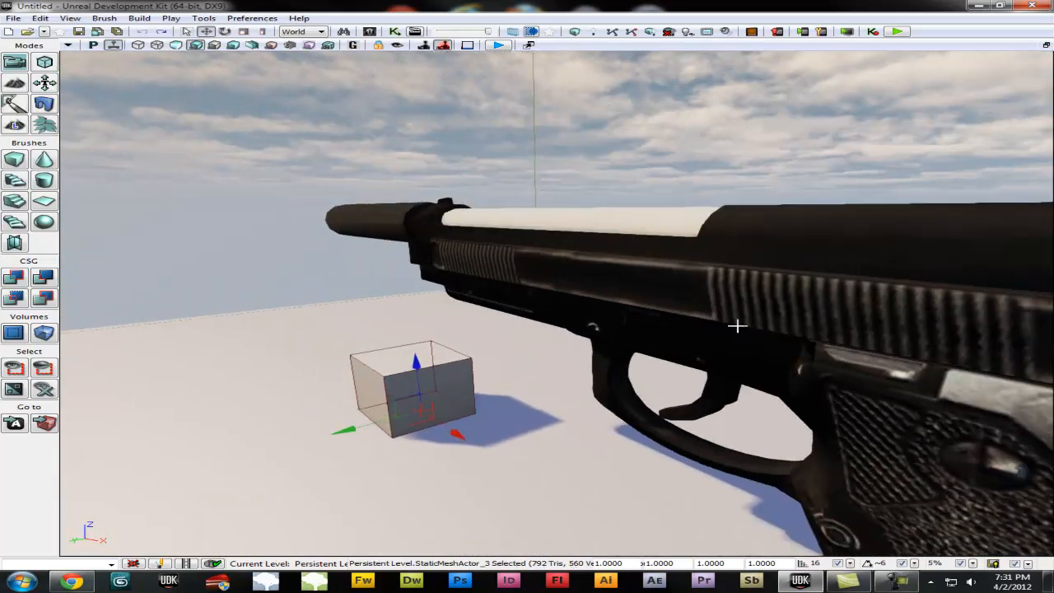
right_click_drag(700, 323, 441, 378)
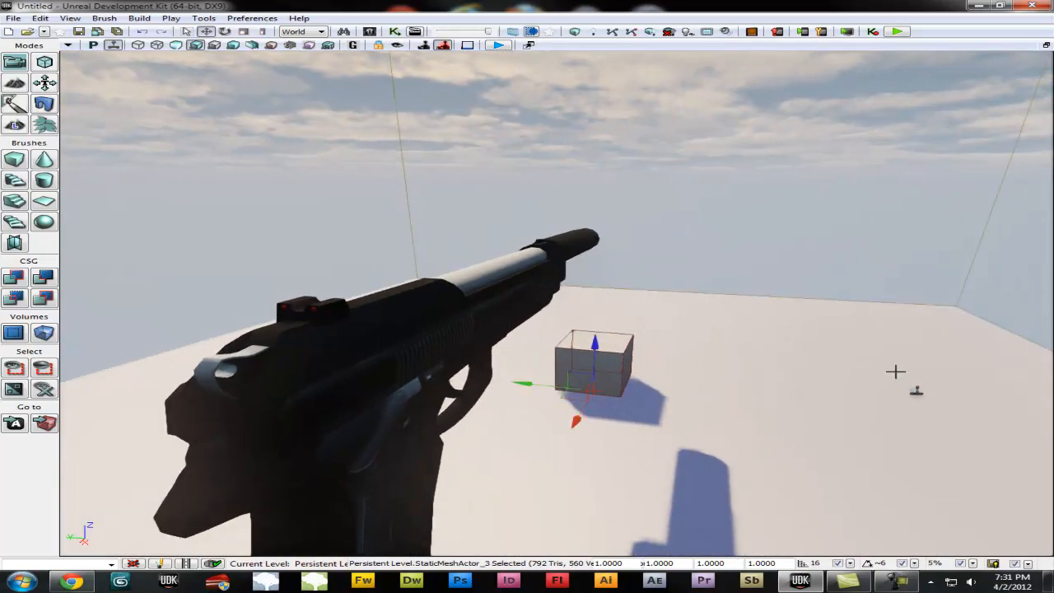
right_click_drag(662, 382, 552, 383)
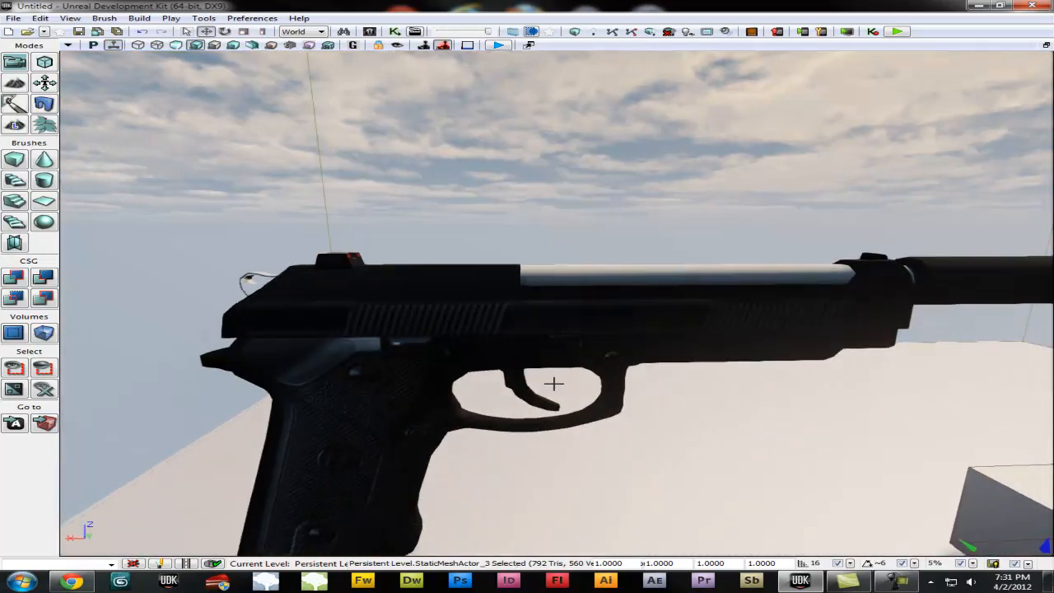